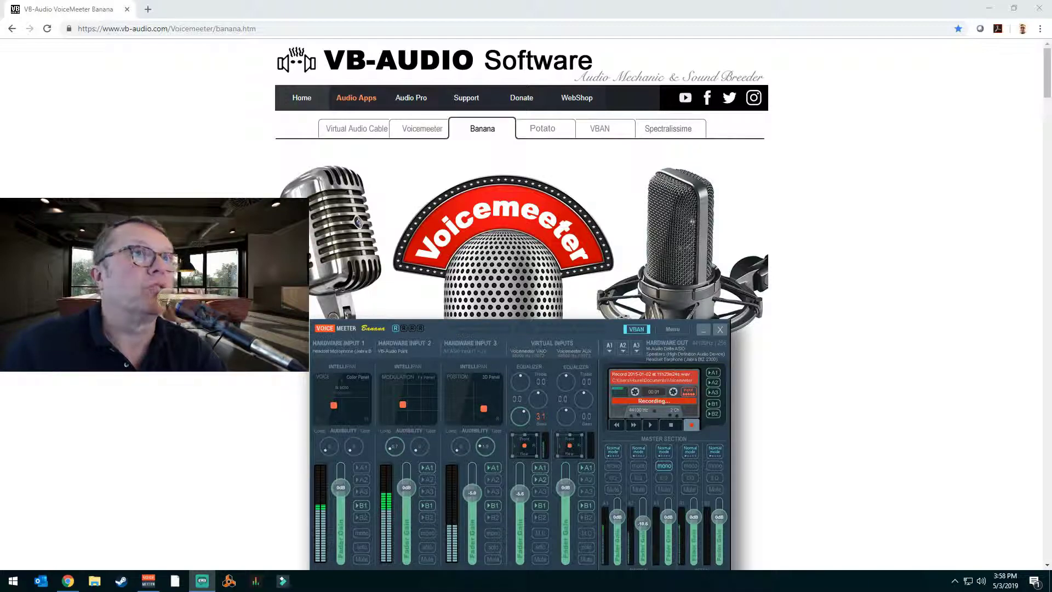
# Minimize the browser to switch to Voicemeeter Banana and keep Microphone as the first hardware input's label.
pyautogui.click(989, 9)
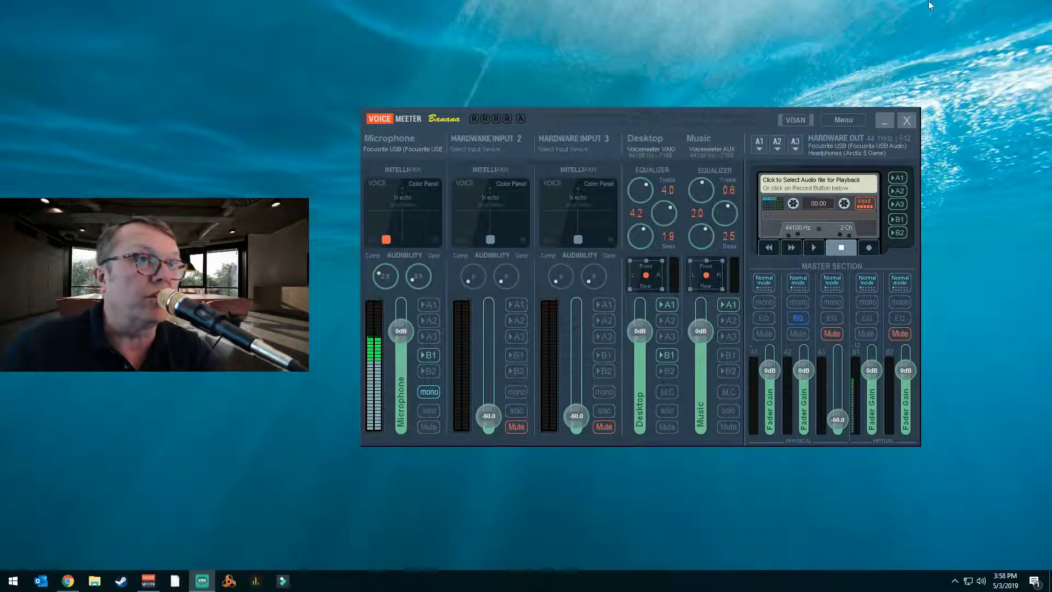
pyautogui.click(761, 143)
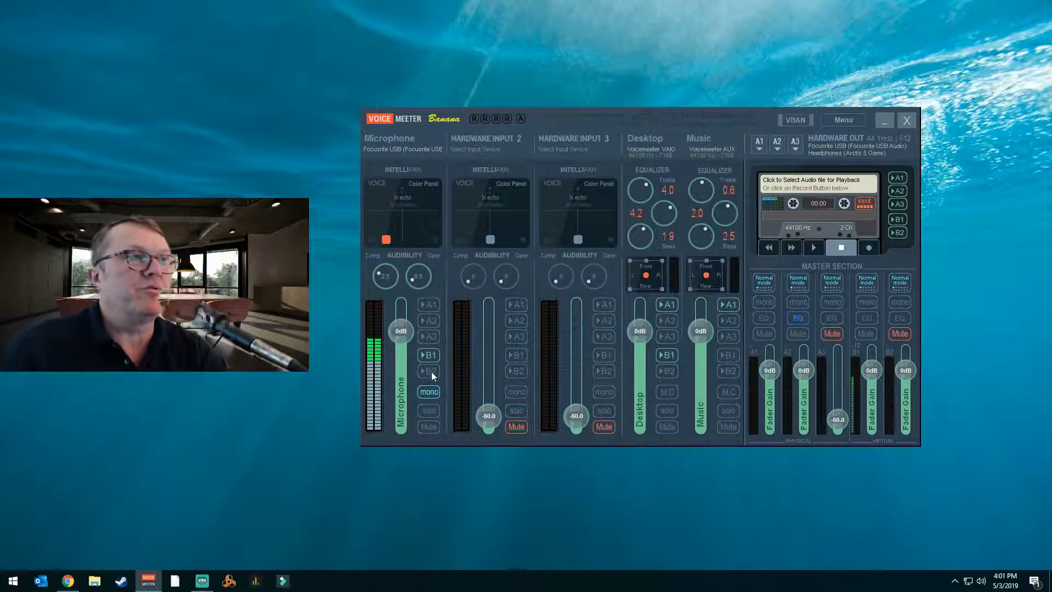
pyautogui.rightClick(423, 138)
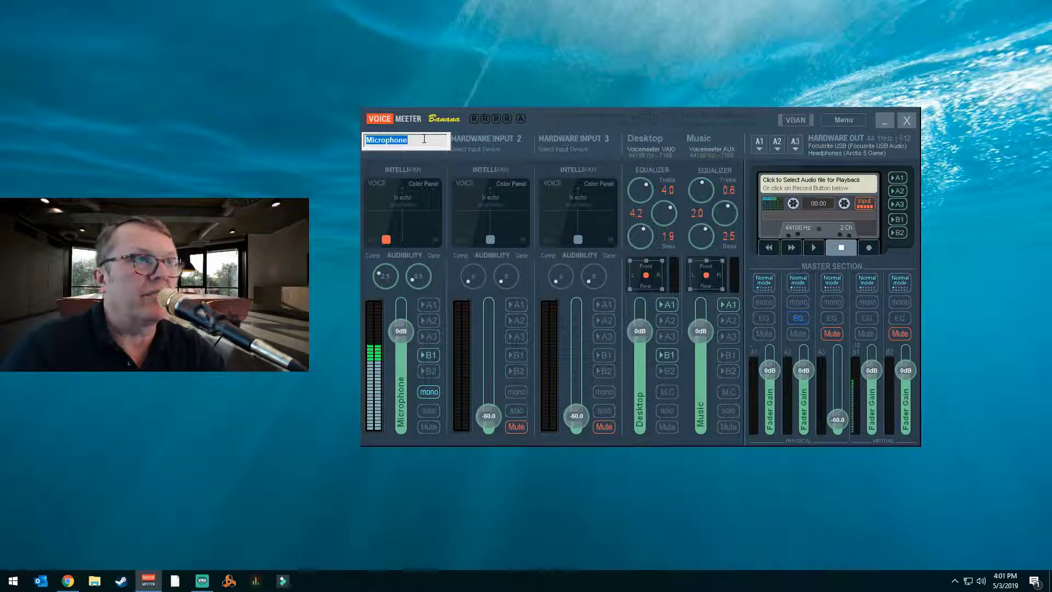
pyautogui.press('Return')
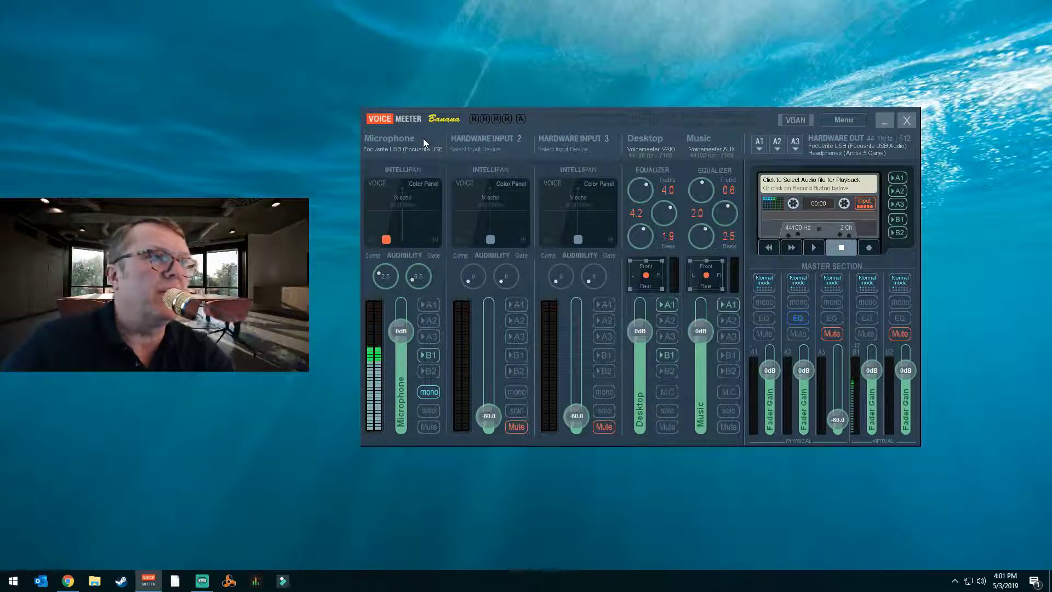
# Cycle the Microphone strip's Intellipan through the Modulation and Position panels and back to the Voice color panel.
pyautogui.click(417, 196)
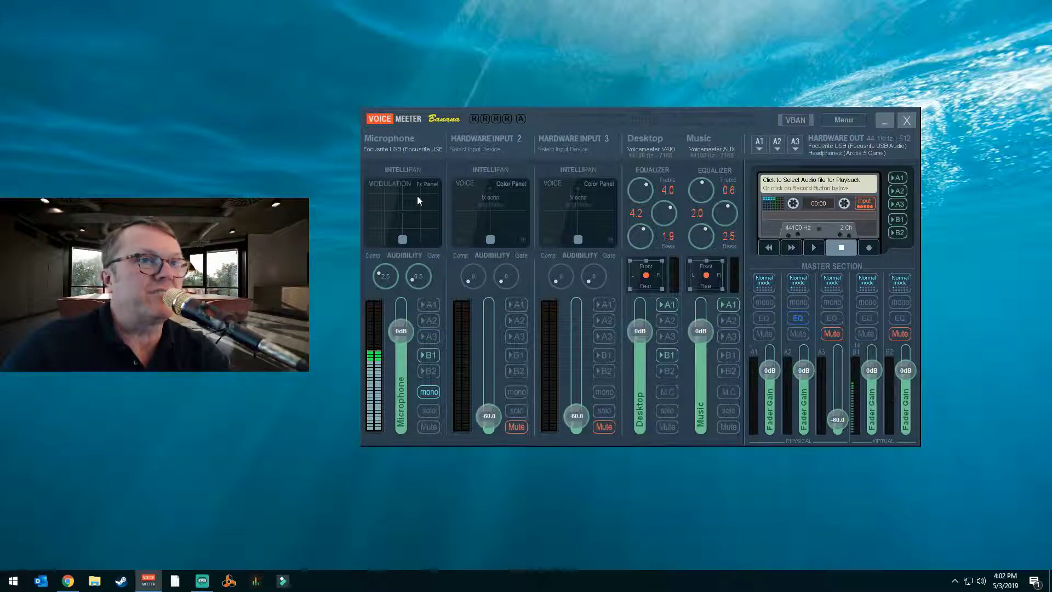
pyautogui.click(417, 196)
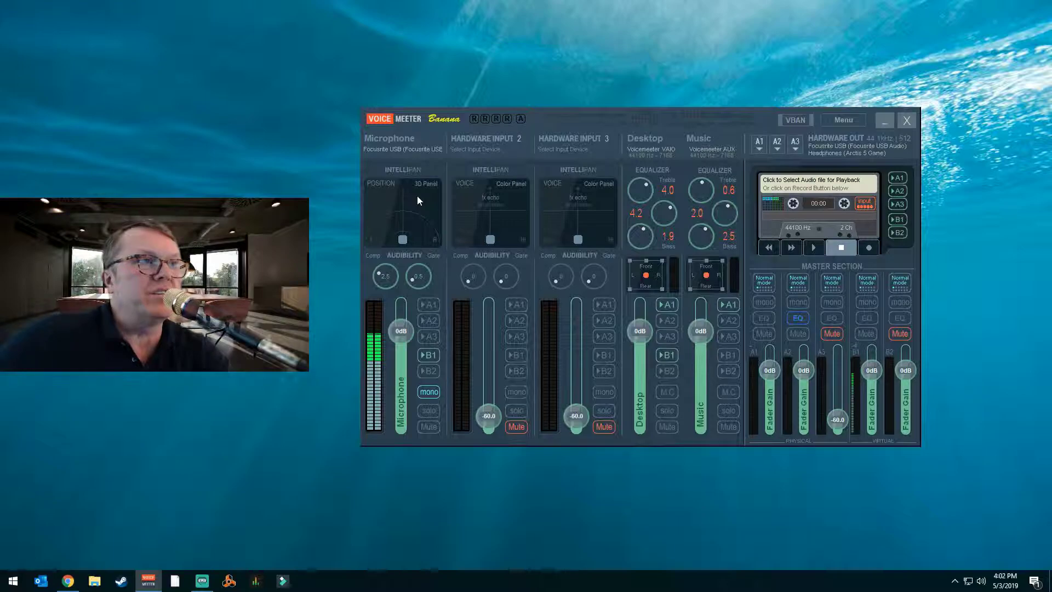
pyautogui.click(417, 196)
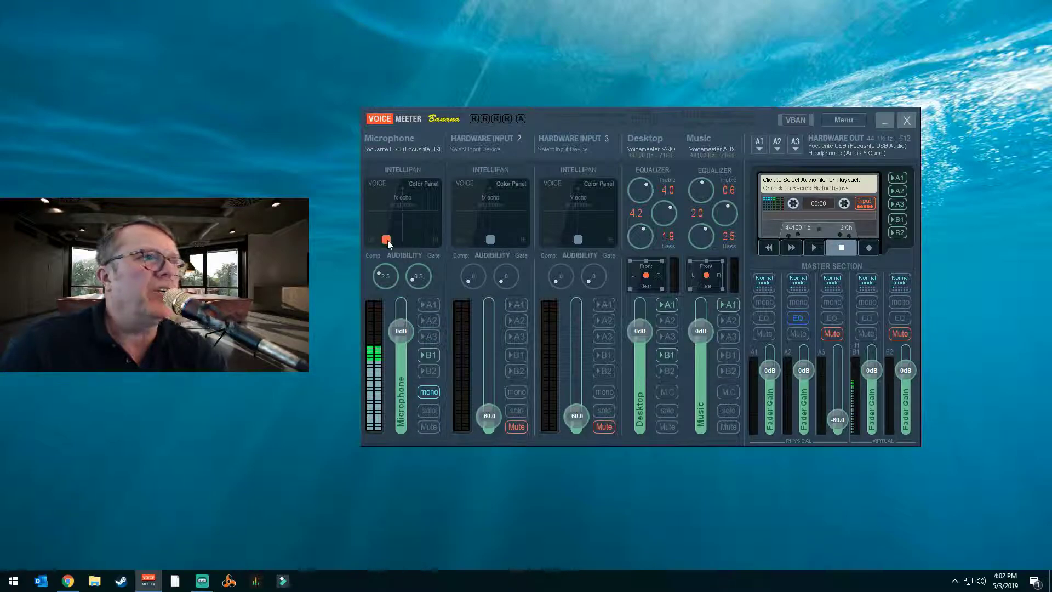
# Try several Voice color settings on the Microphone strip's Intellipan, including both upper corners, and restore the marker to the low-left setting.
pyautogui.moveTo(387, 239); pyautogui.dragTo(430, 236)
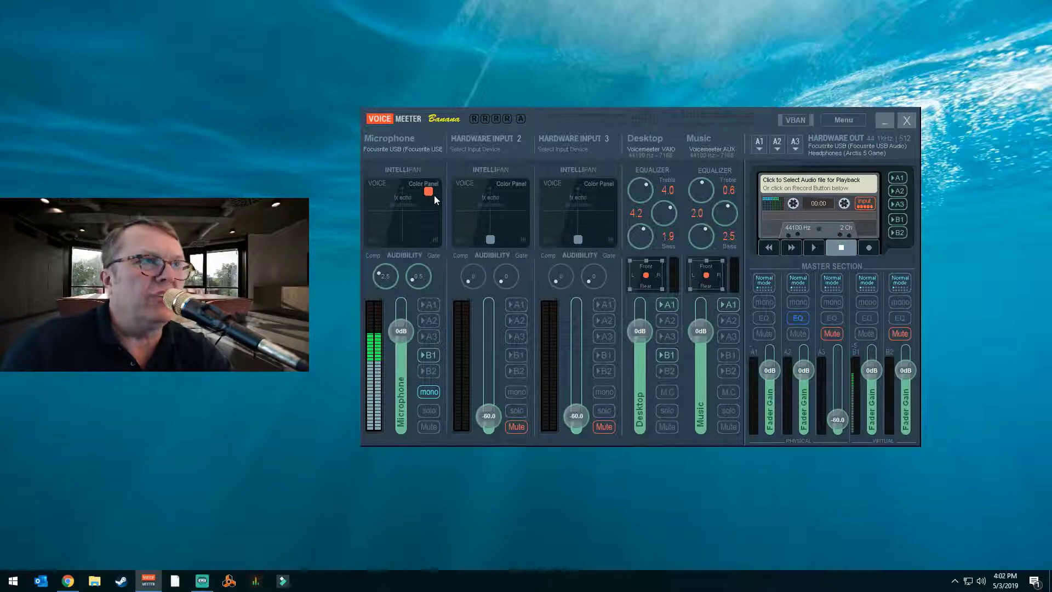
pyautogui.moveTo(429, 188); pyautogui.dragTo(375, 190)
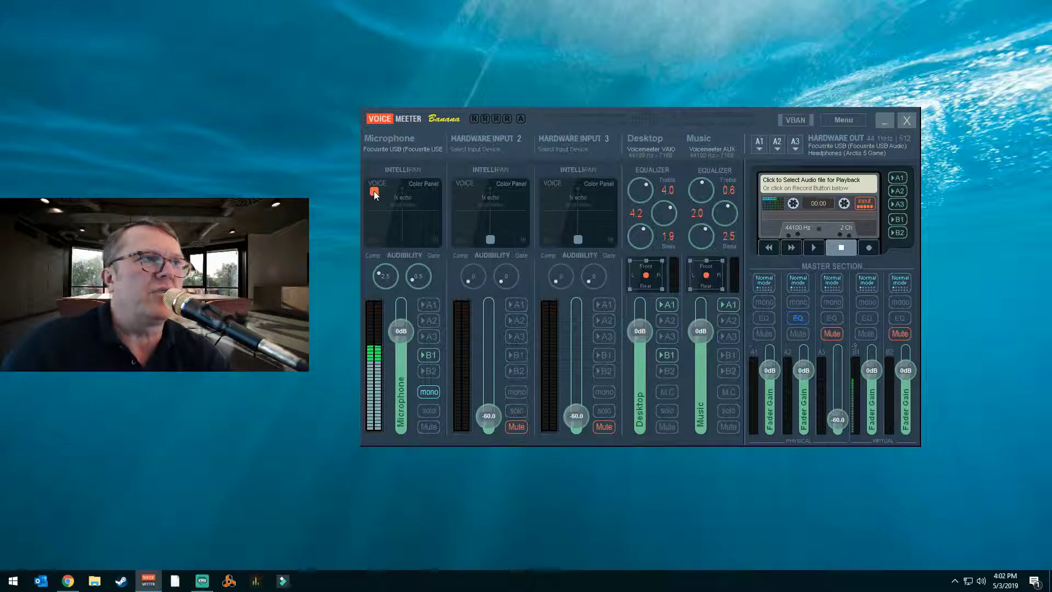
pyautogui.doubleClick(374, 192)
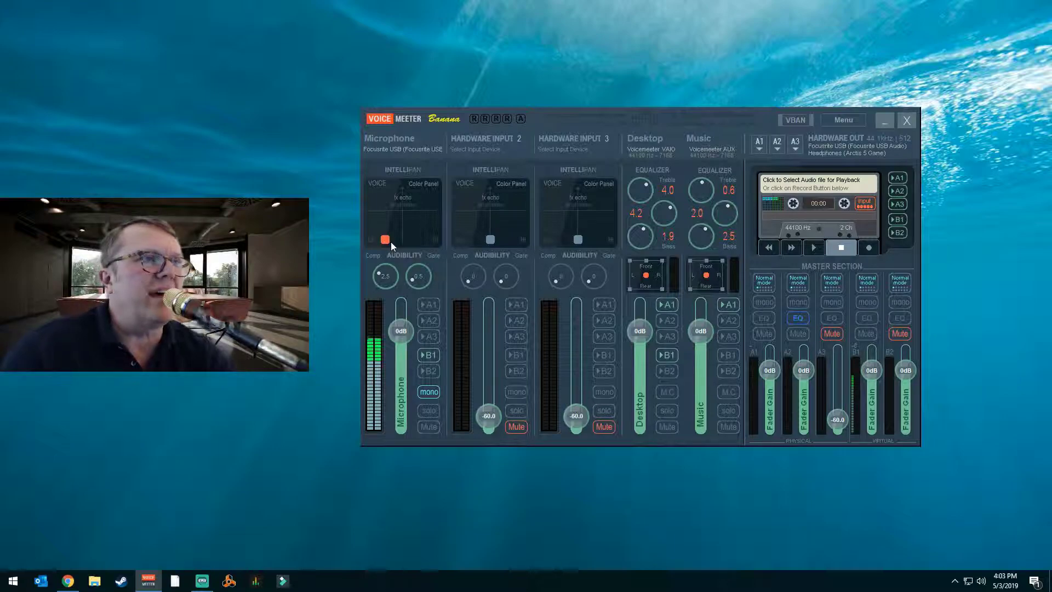
# Try several Modulation effect settings on the Microphone strip's Intellipan and reset the effect to its default.
pyautogui.rightClick(417, 216)
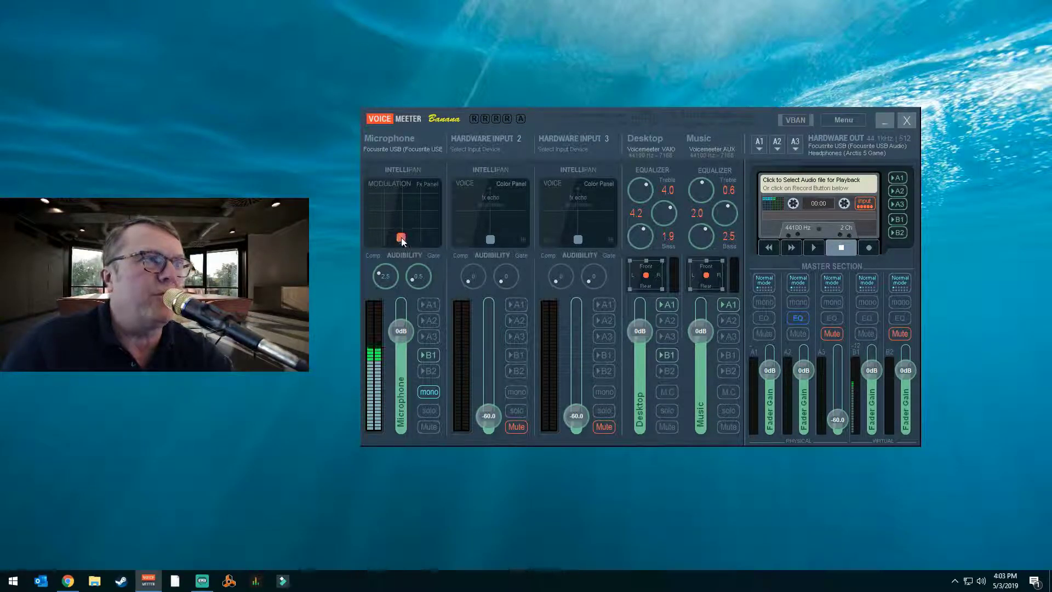
pyautogui.moveTo(388, 239); pyautogui.dragTo(376, 213)
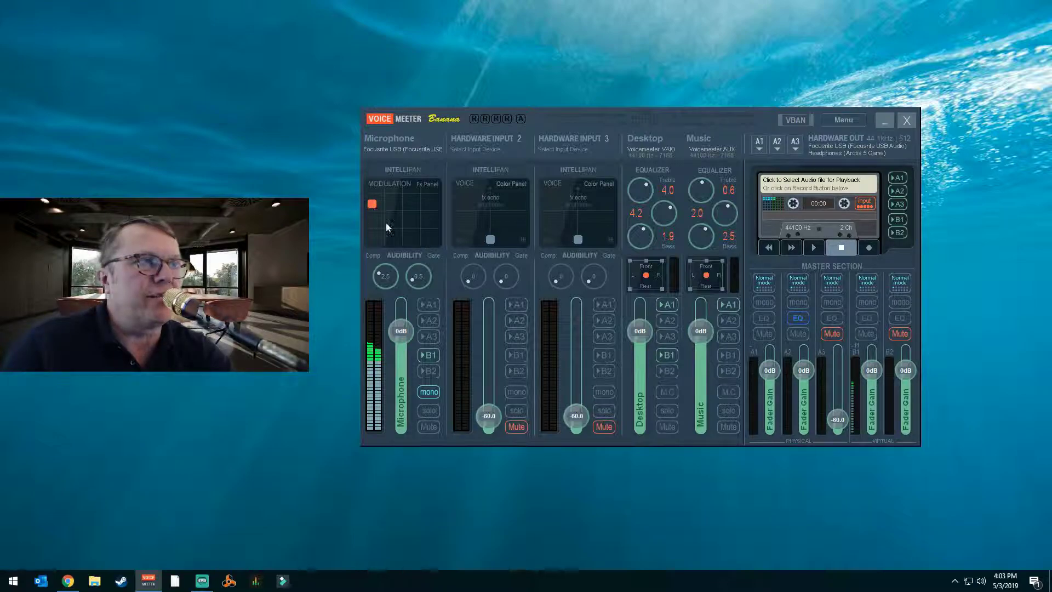
pyautogui.moveTo(436, 227); pyautogui.dragTo(436, 231)
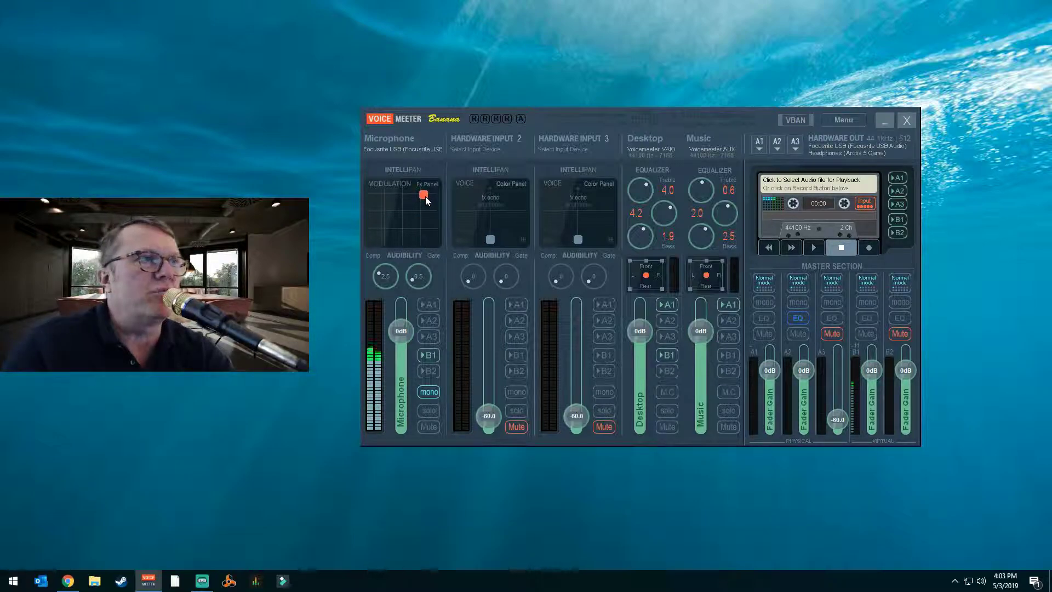
pyautogui.moveTo(425, 196); pyautogui.dragTo(386, 188)
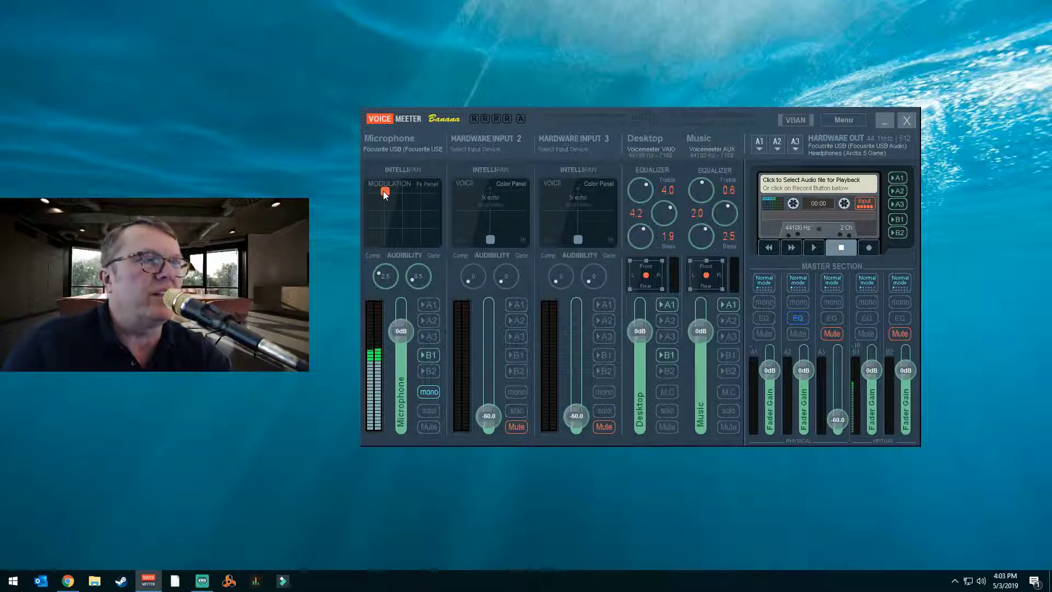
pyautogui.doubleClick(385, 191)
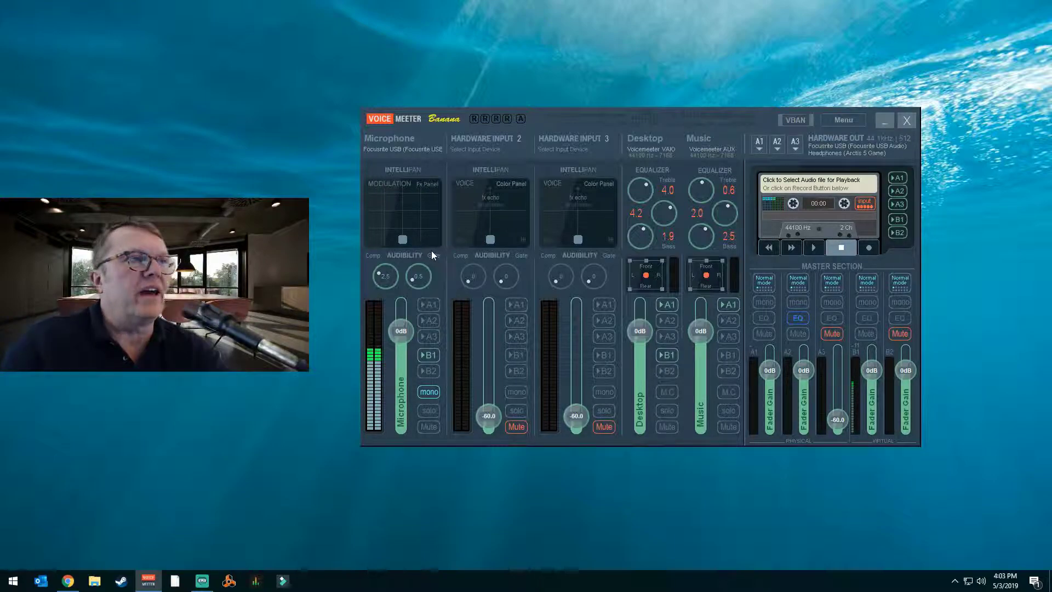
# Try panning the Microphone strip to the right and left in the Position panel, reset it to centre and return to the Voice panel.
pyautogui.rightClick(416, 224)
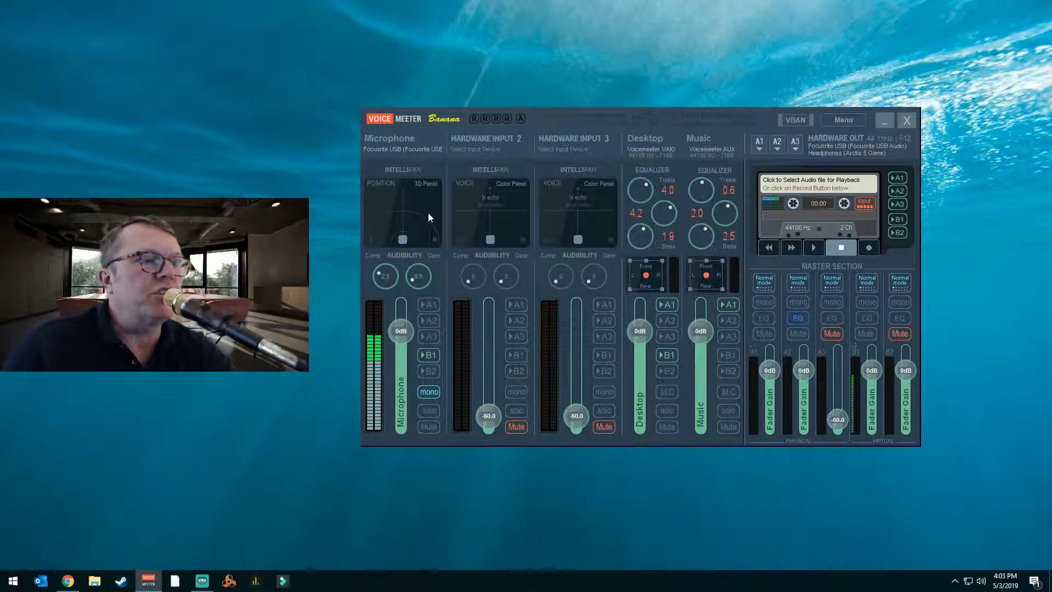
pyautogui.moveTo(402, 240); pyautogui.dragTo(428, 234)
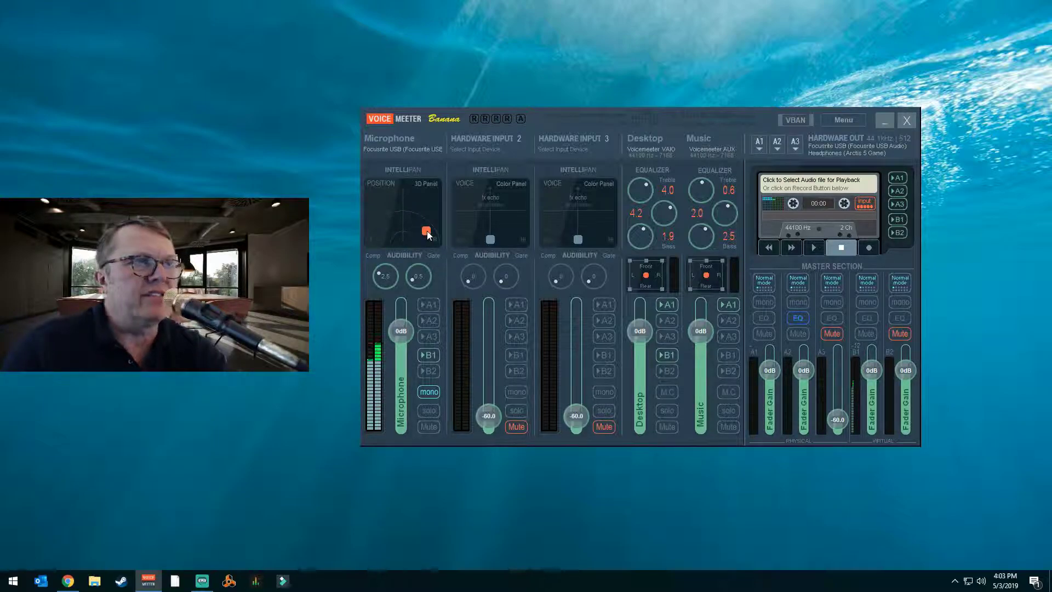
pyautogui.moveTo(429, 235); pyautogui.dragTo(383, 230)
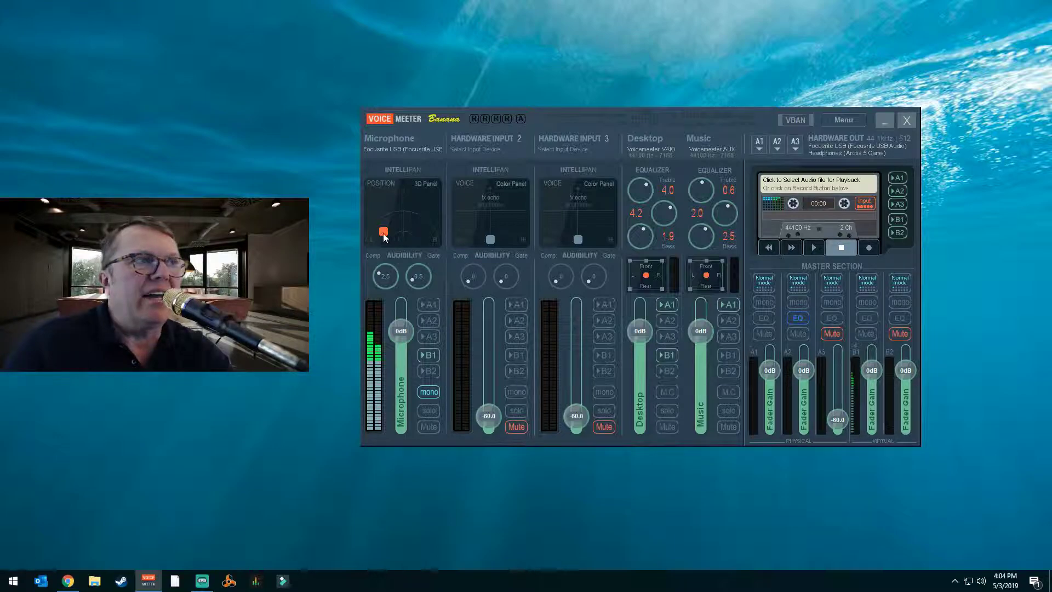
pyautogui.doubleClick(384, 232)
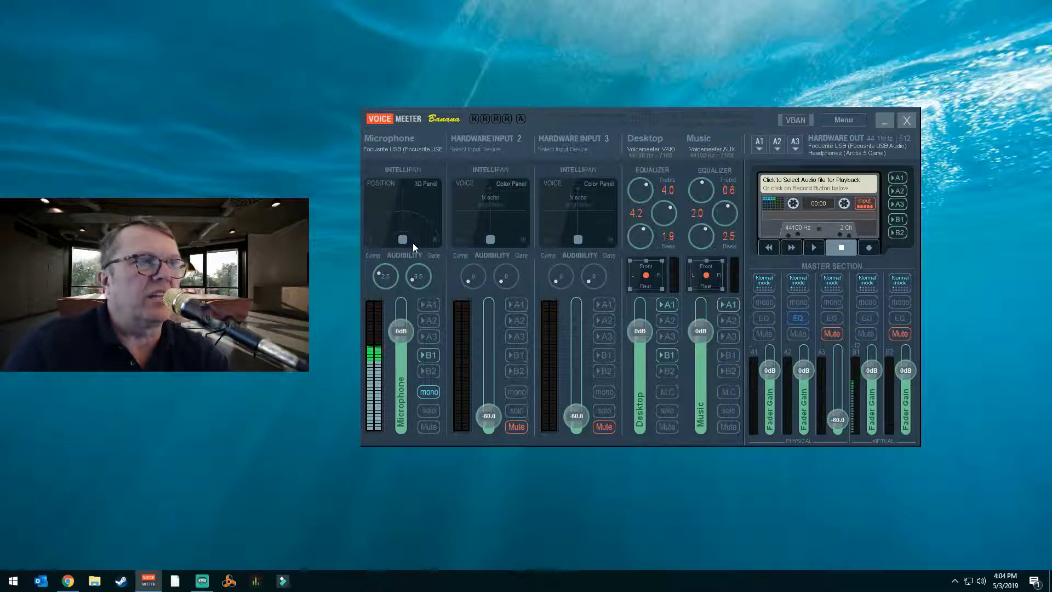
pyautogui.click(419, 196)
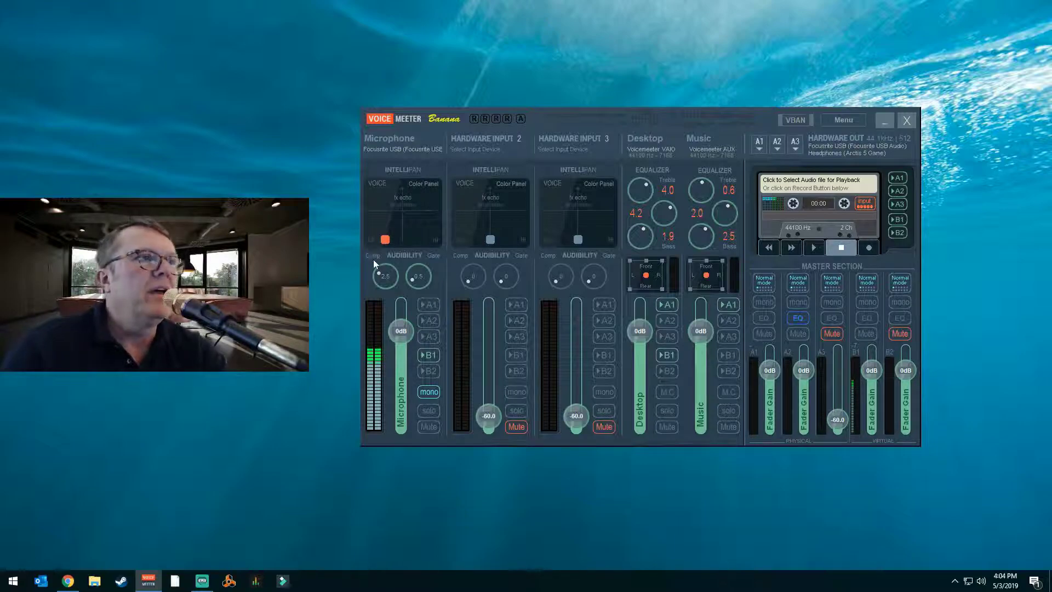
pyautogui.moveTo(381, 259); pyautogui.dragTo(387, 271)
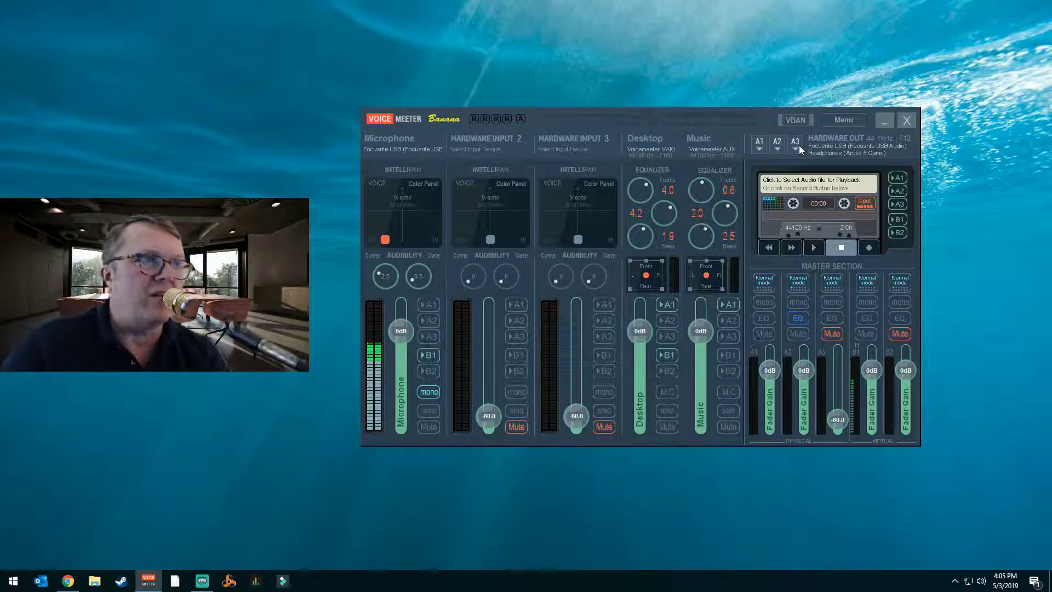
# Try routing the Microphone strip to output A3 several times and switch that routing off again.
pyautogui.click(433, 336)
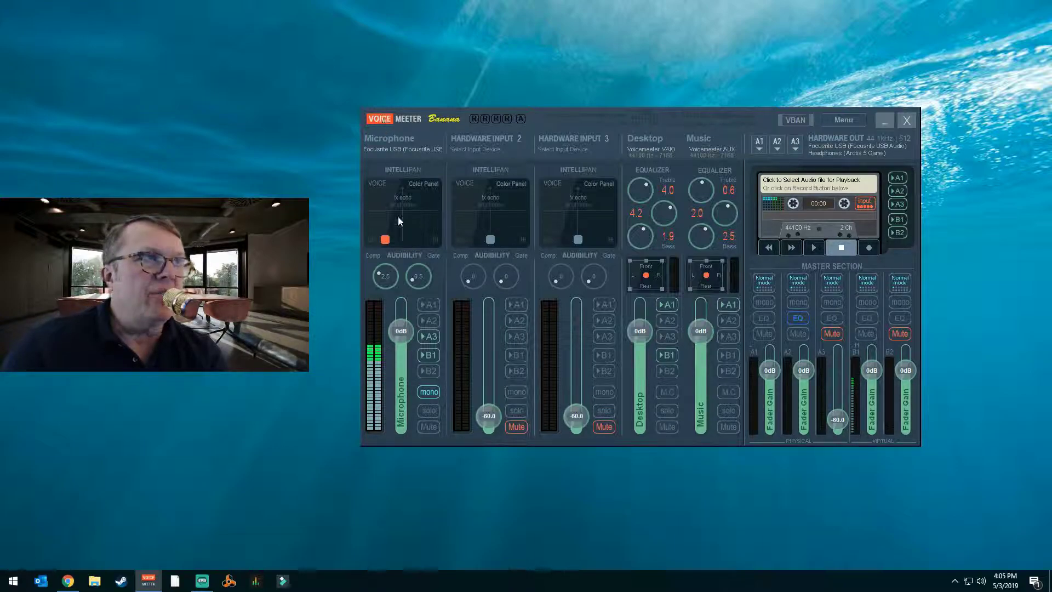
pyautogui.click(429, 336)
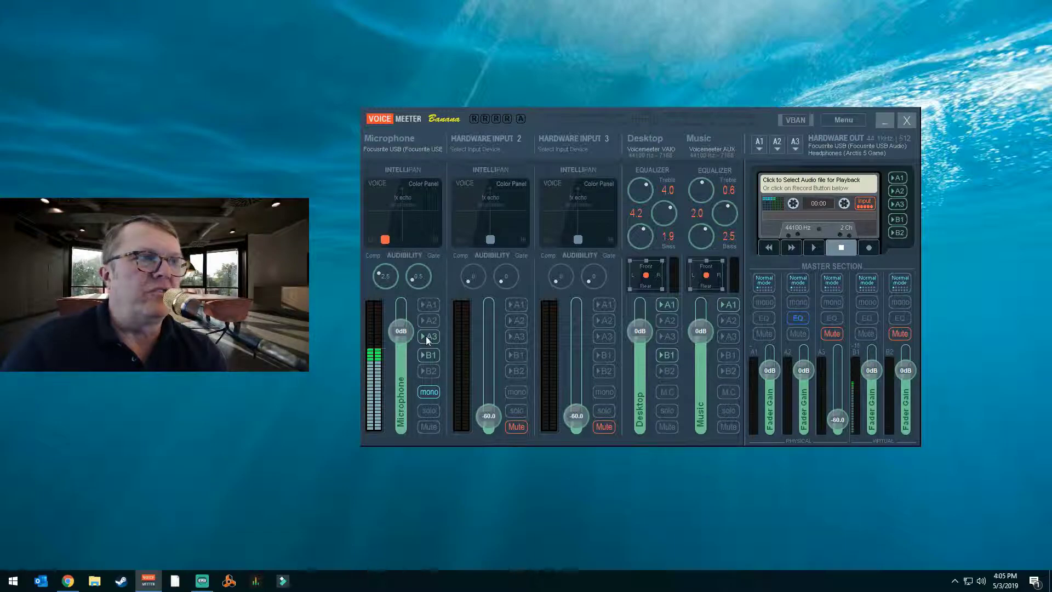
pyautogui.click(431, 338)
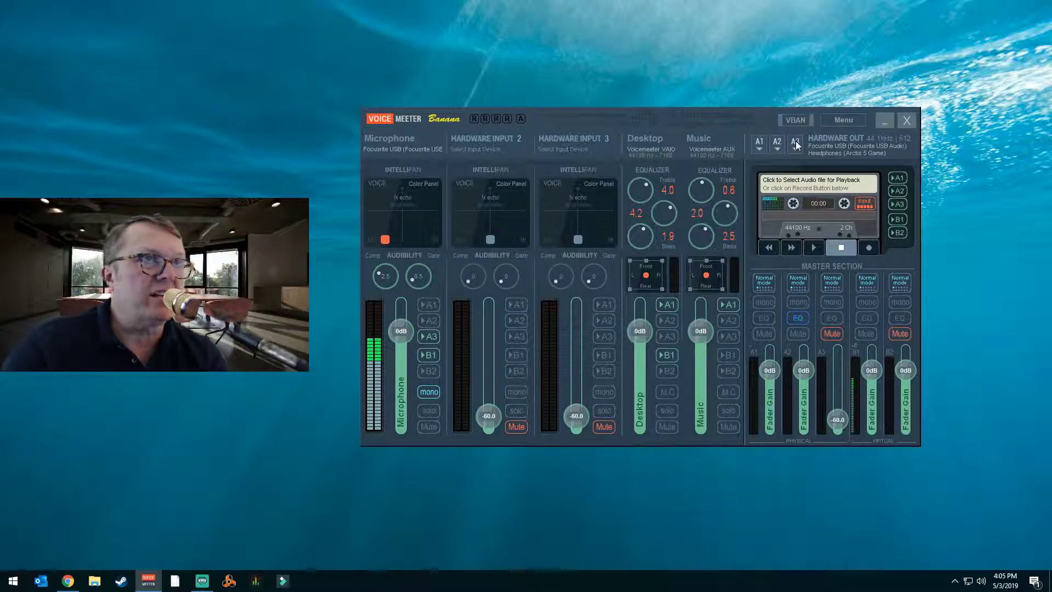
pyautogui.click(431, 337)
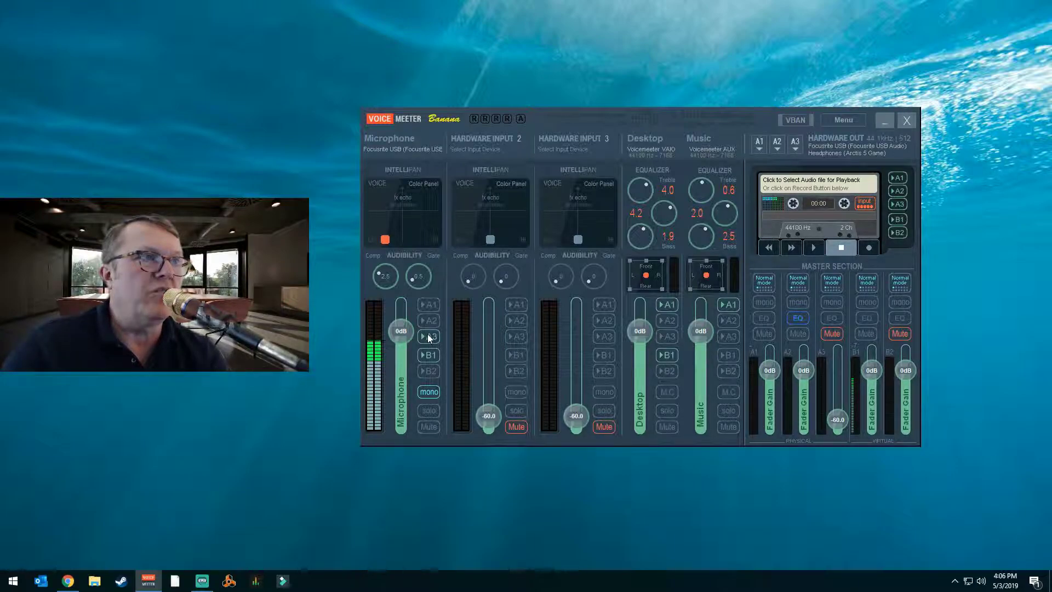
pyautogui.click(430, 337)
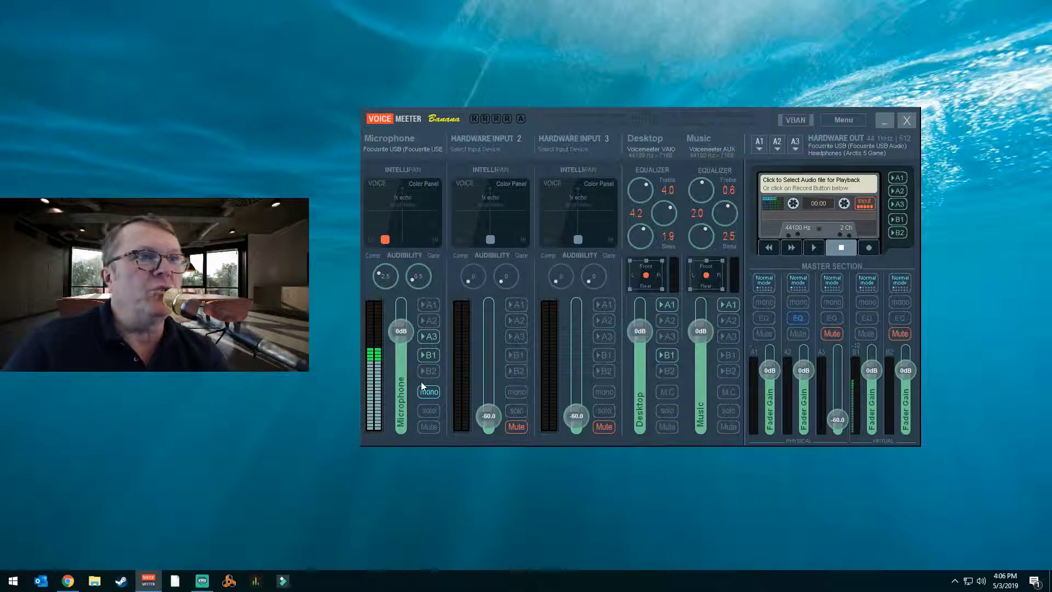
pyautogui.click(430, 337)
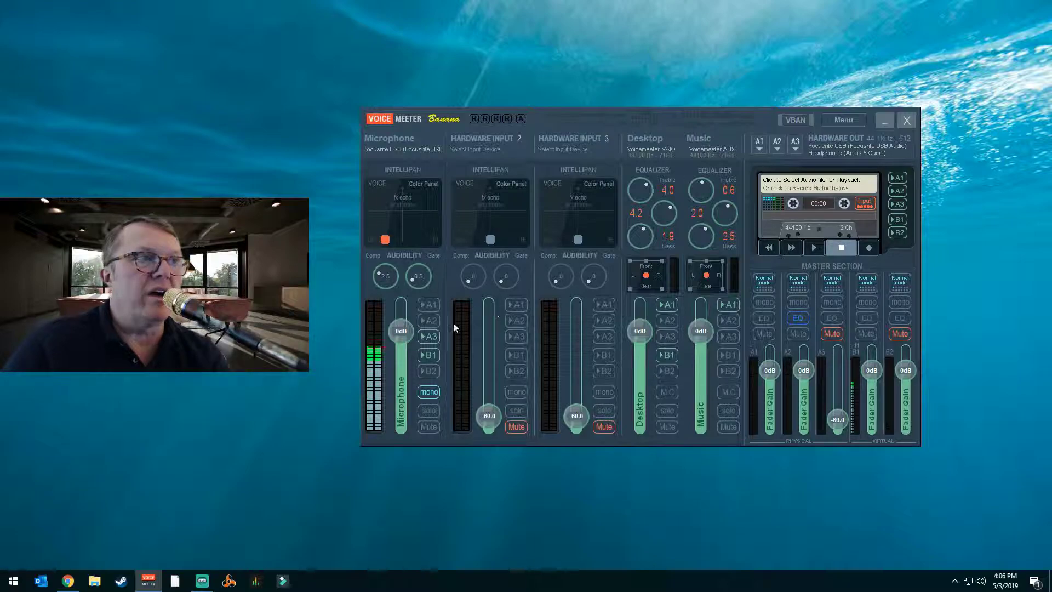
pyautogui.click(429, 336)
# Try routing the Microphone strip to output A2 and switch that routing off again.
pyautogui.click(429, 321)
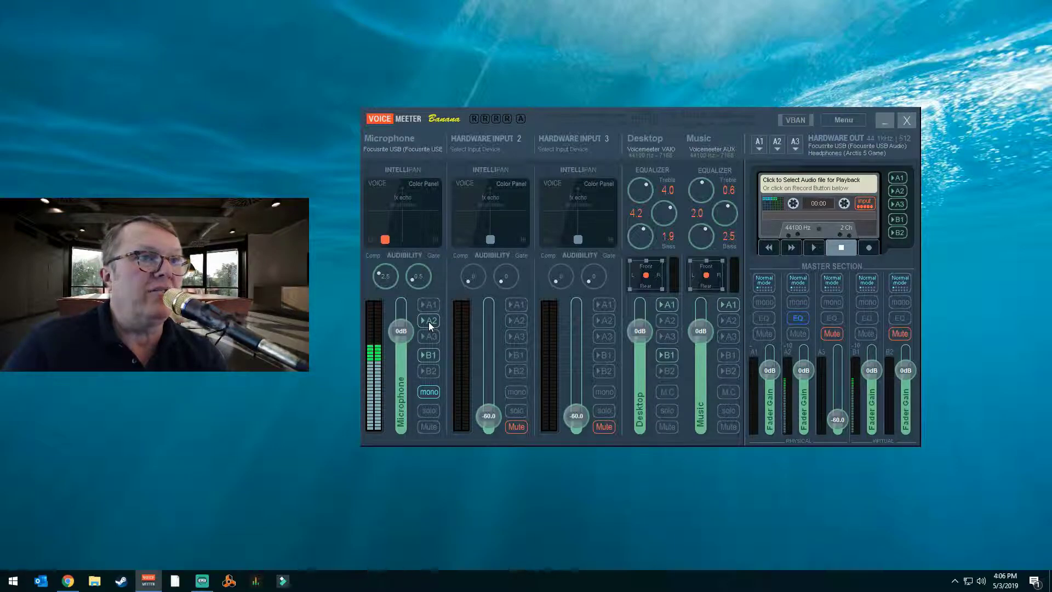
pyautogui.click(428, 321)
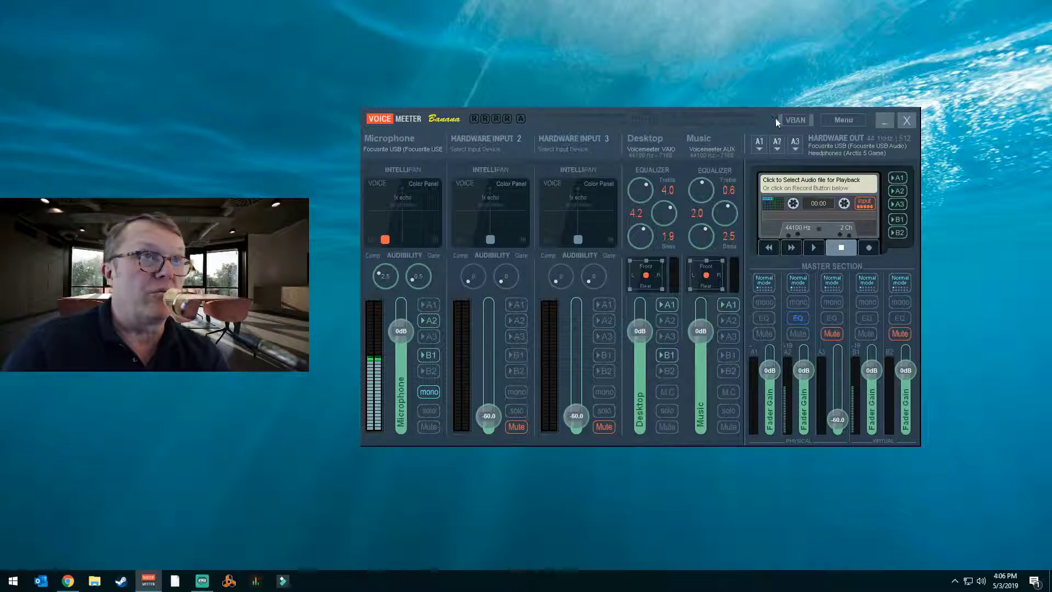
pyautogui.click(427, 321)
pyautogui.click(432, 322)
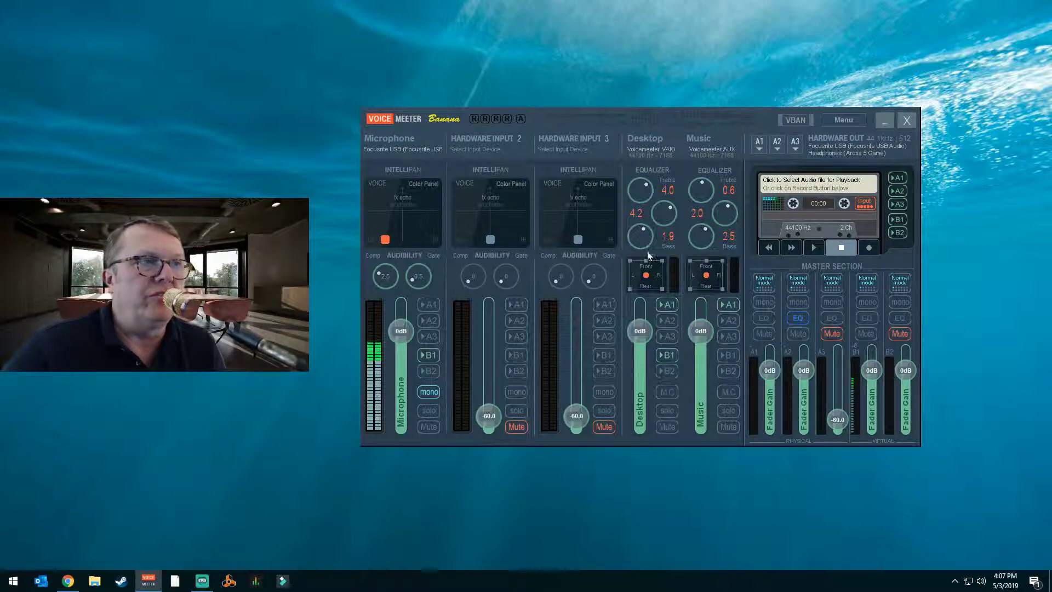
# Switch the Microphone strip's B1 virtual output off and on again to test the routing.
pyautogui.click(428, 355)
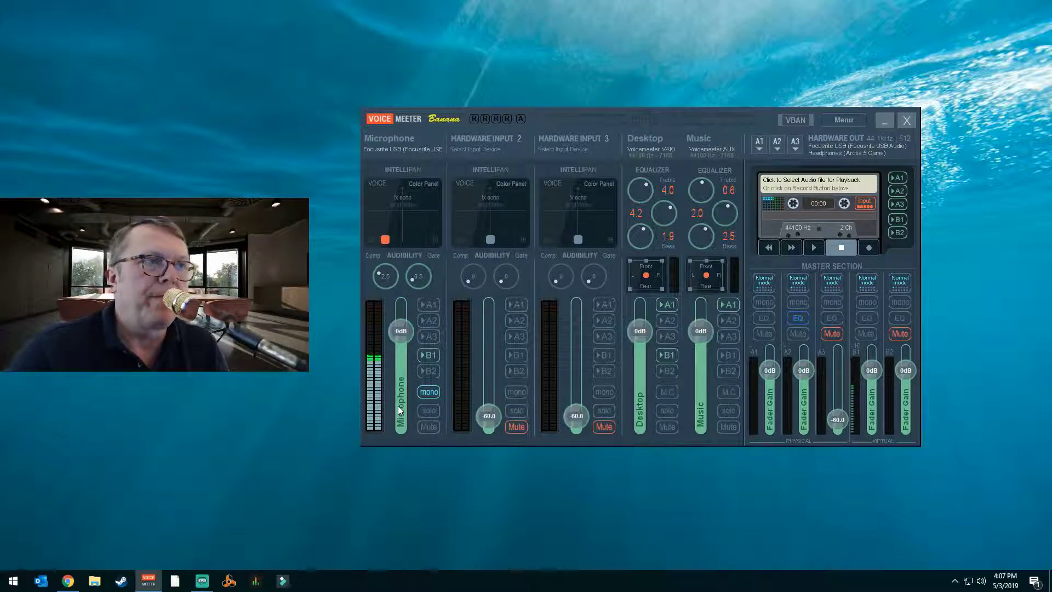
pyautogui.click(429, 355)
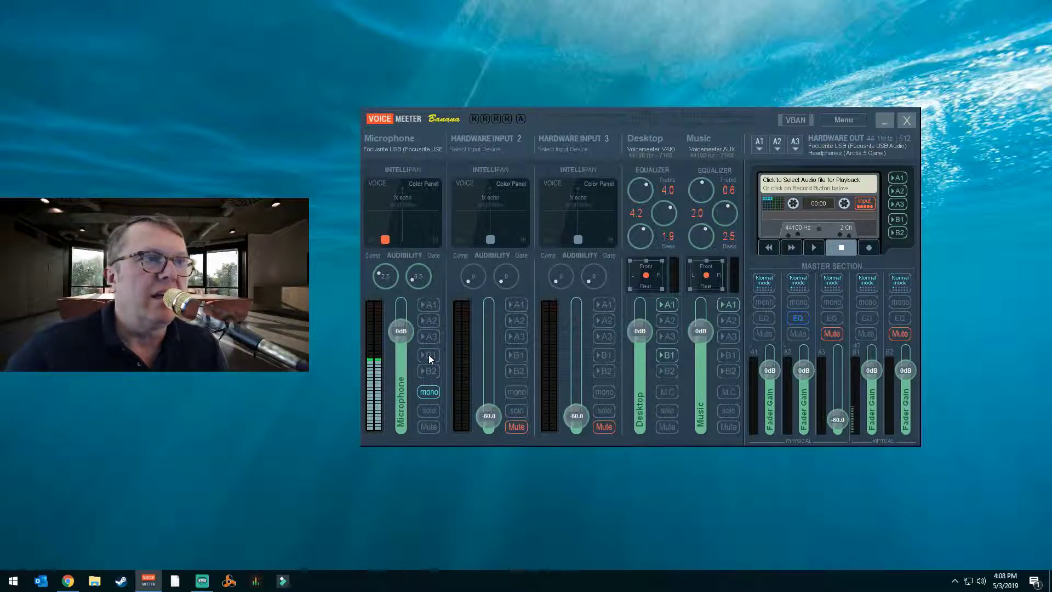
pyautogui.click(429, 355)
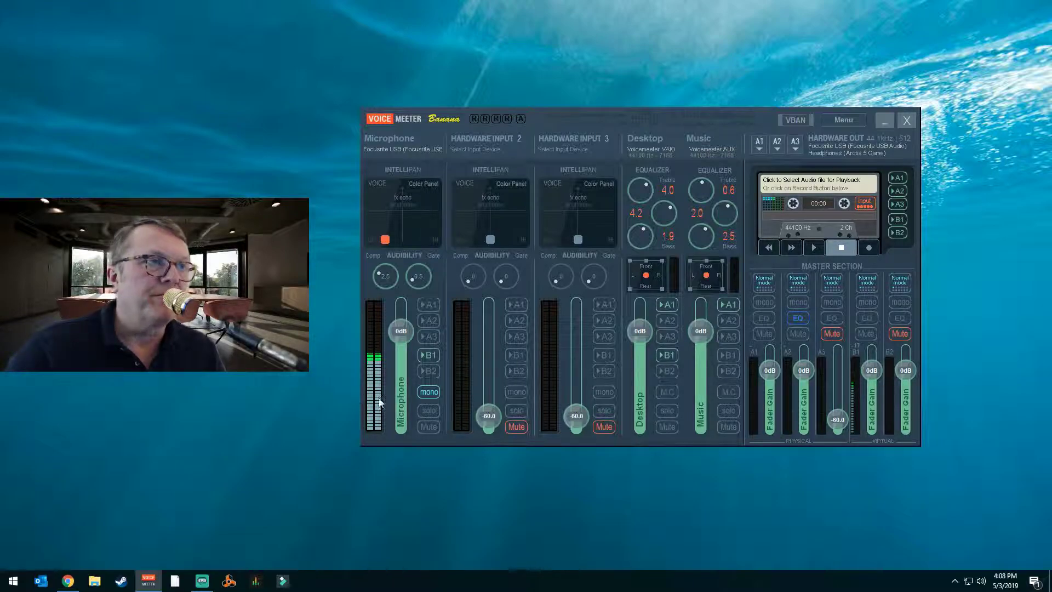
pyautogui.click(429, 355)
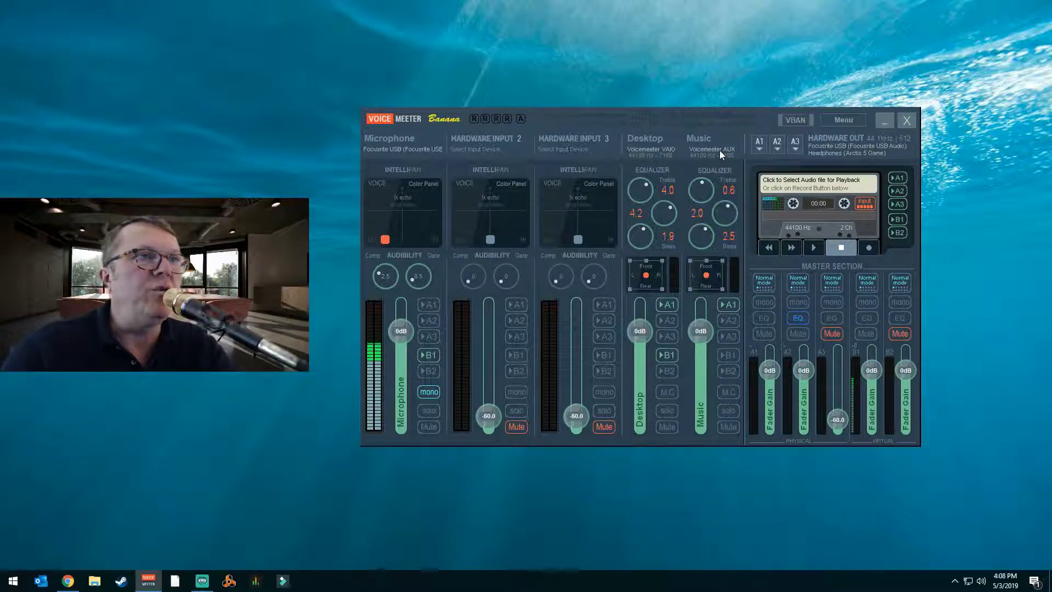
# Open the Windows Sound dialog and examine the VoiceMeeter Input and VoiceMeeter Aux Input playback devices.
pyautogui.rightClick(981, 582)
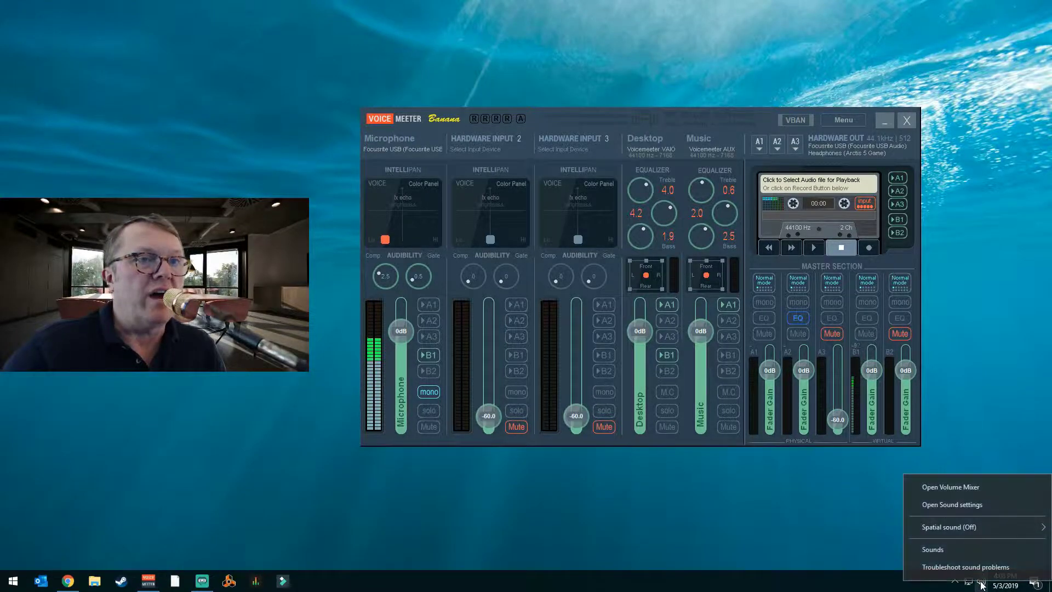
pyautogui.click(942, 550)
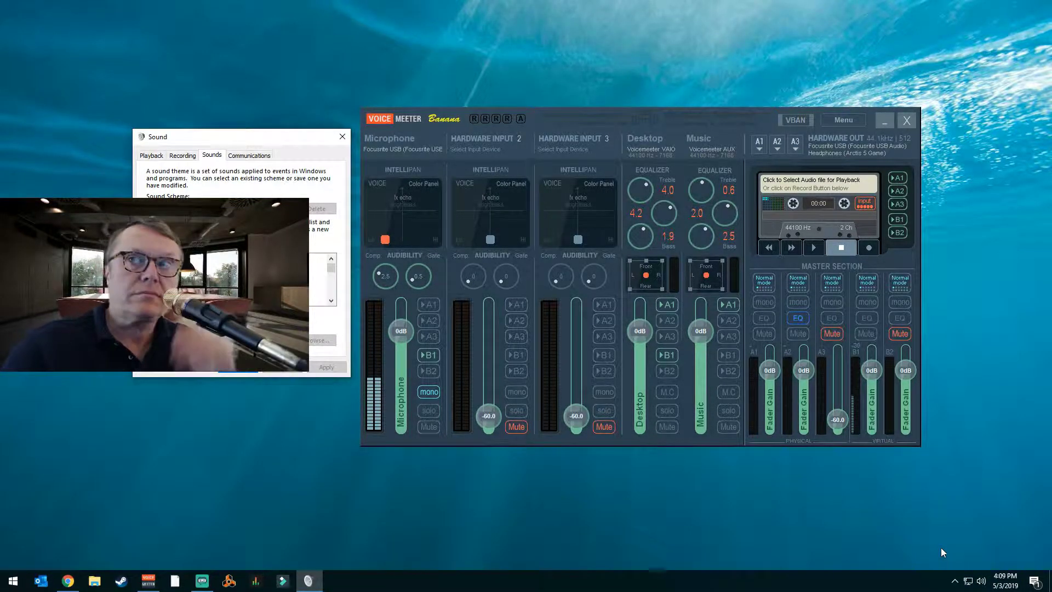
pyautogui.moveTo(285, 139); pyautogui.dragTo(781, 98)
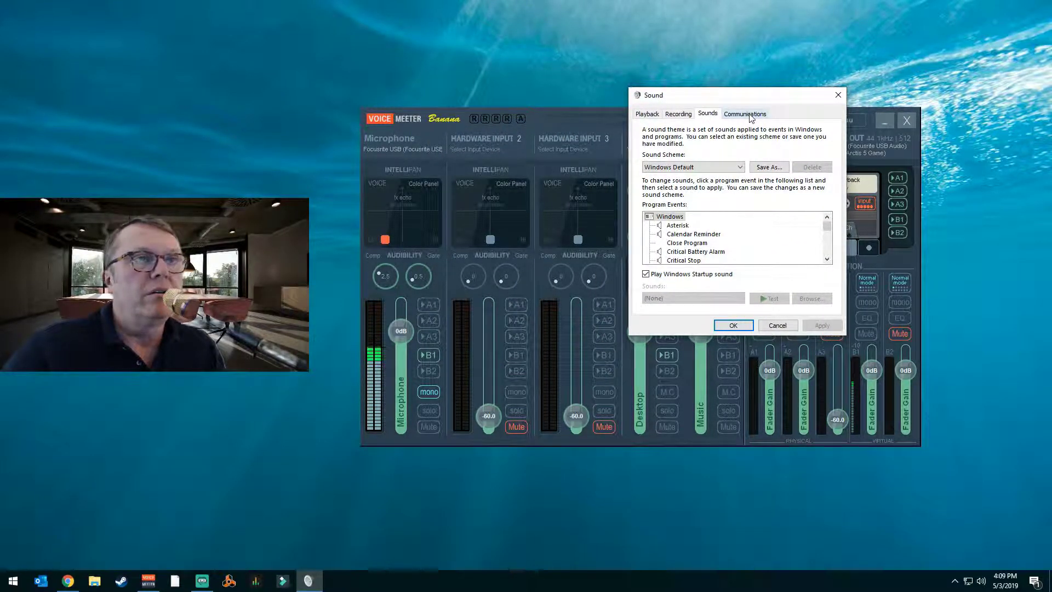
pyautogui.click(649, 115)
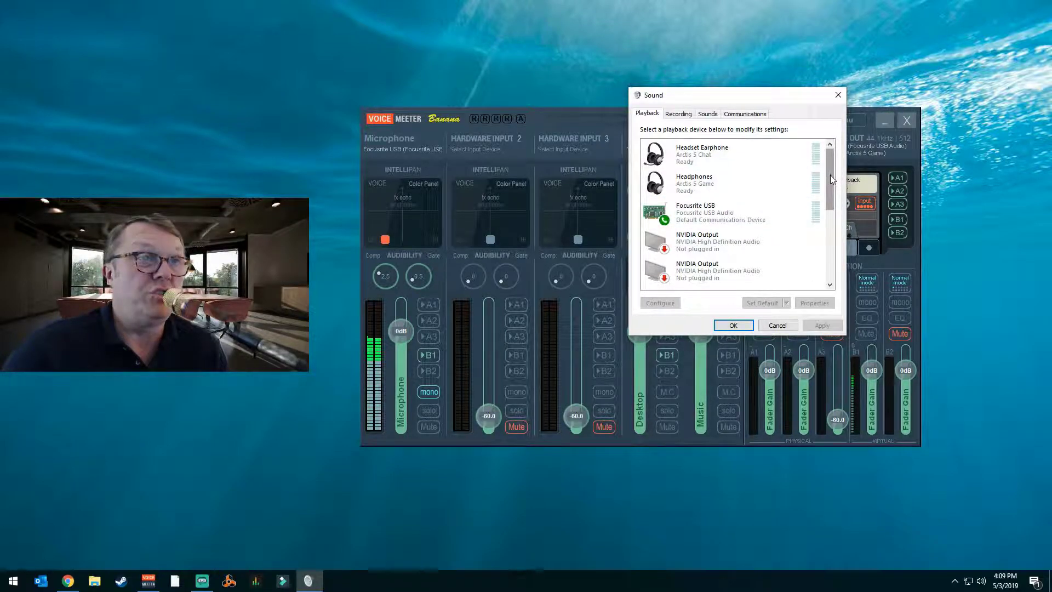
pyautogui.moveTo(831, 177); pyautogui.dragTo(830, 264)
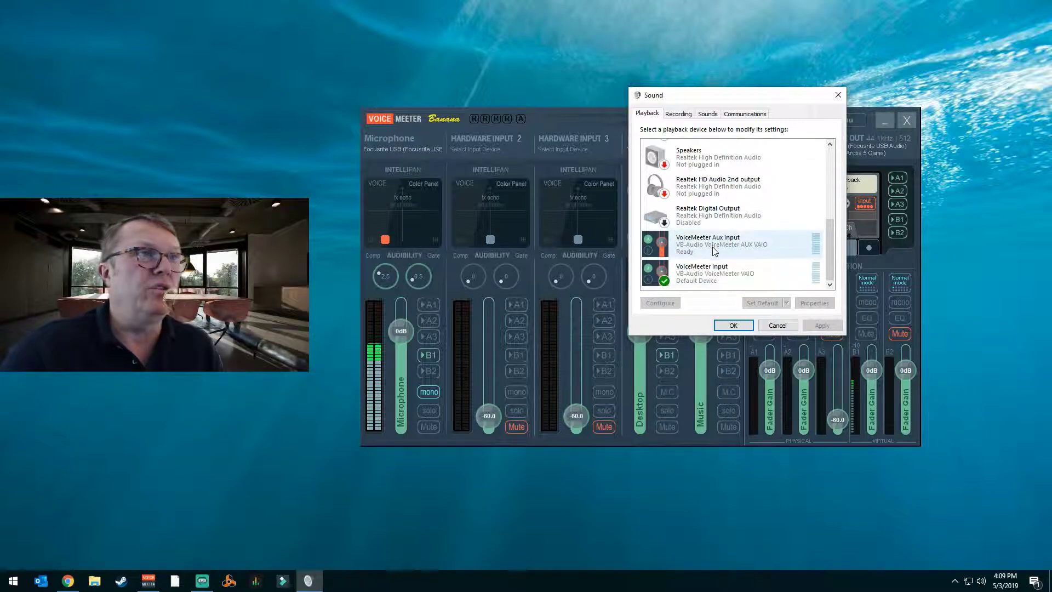
# Move the Sound dialog clear of the mixer's input strips and compare the hardware playback devices with the VoiceMeeter inputs.
pyautogui.moveTo(761, 101); pyautogui.dragTo(934, 64)
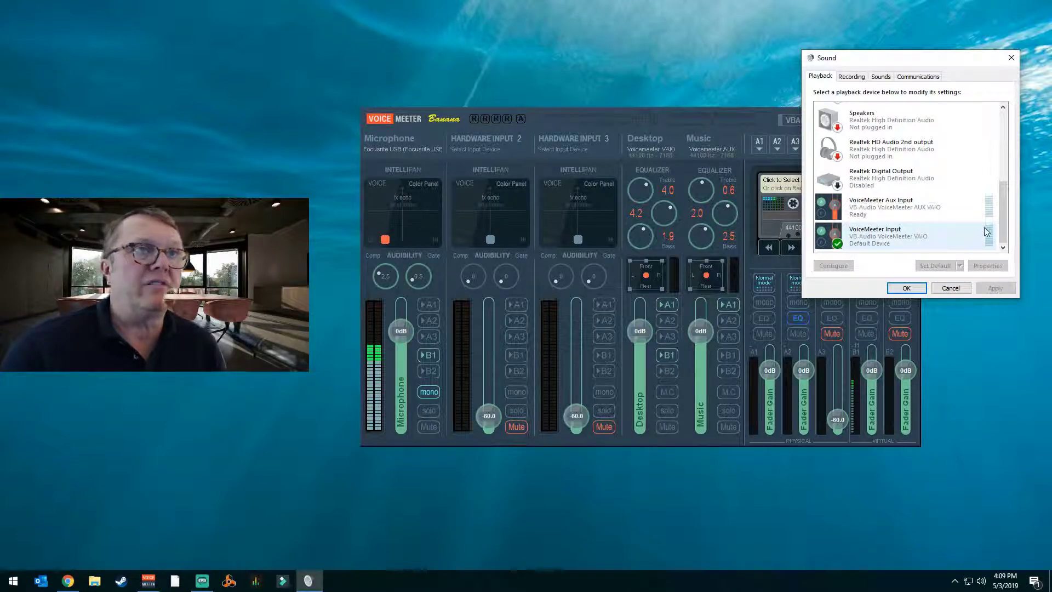
pyautogui.click(667, 304)
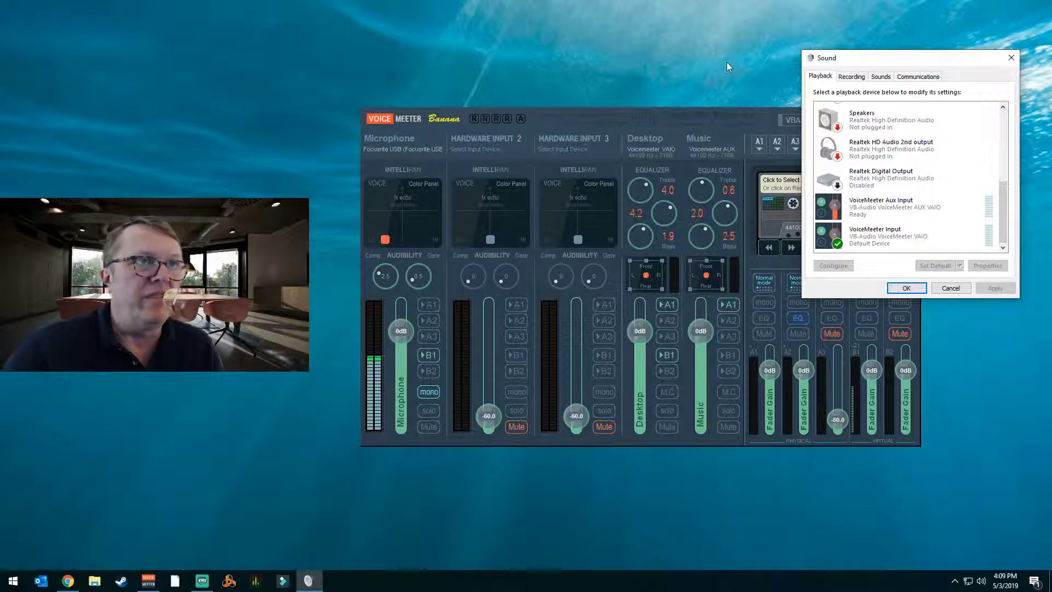
pyautogui.moveTo(1001, 210)
pyautogui.mouseDown()
pyautogui.moveTo(1002, 107)
pyautogui.moveTo(1010, 227)
pyautogui.mouseUp()
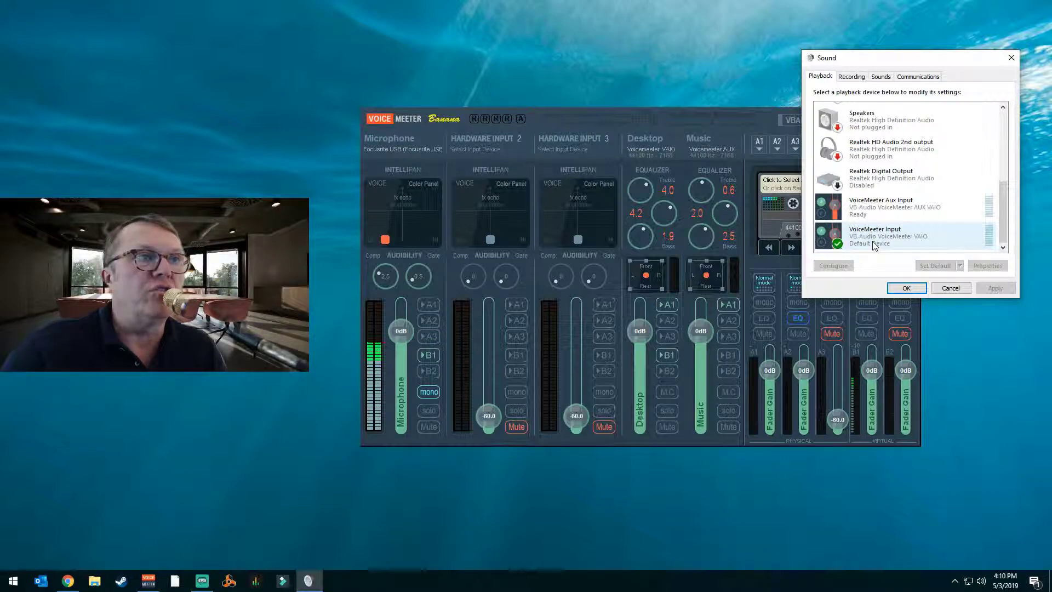
pyautogui.moveTo(1003, 181); pyautogui.dragTo(1004, 113)
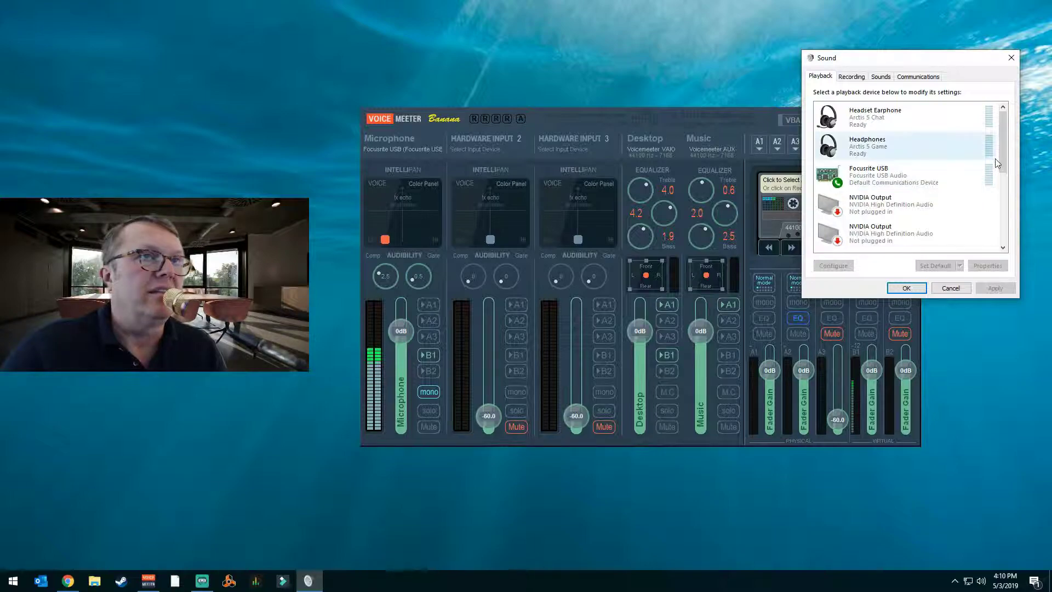
pyautogui.moveTo(1001, 153); pyautogui.dragTo(1006, 230)
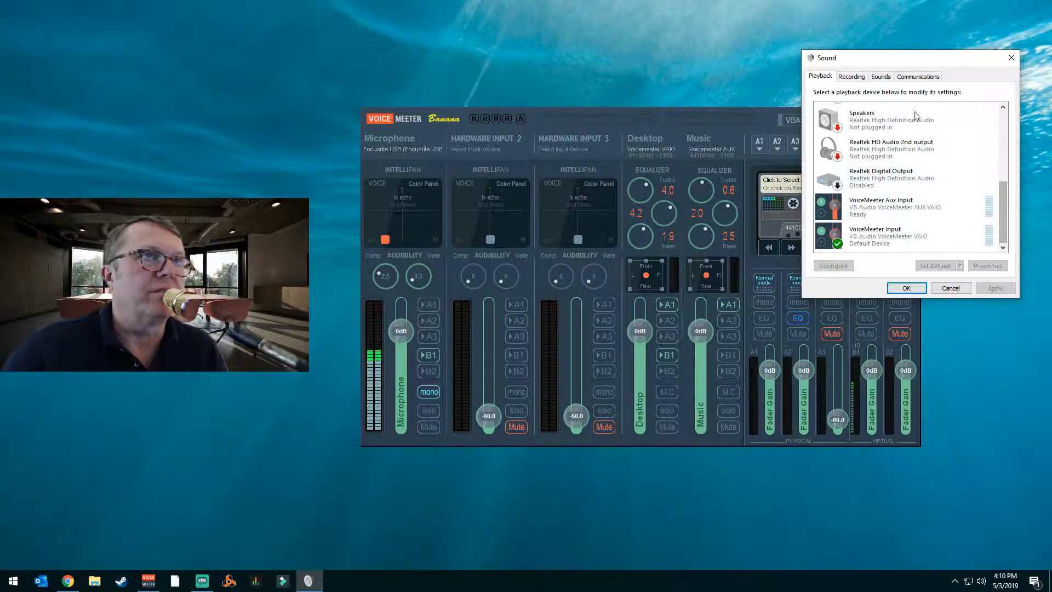
# Examine the recording devices in the Sound dialog, including the VoiceMeeter outputs and Focusrite USB.
pyautogui.moveTo(919, 64); pyautogui.dragTo(922, 19)
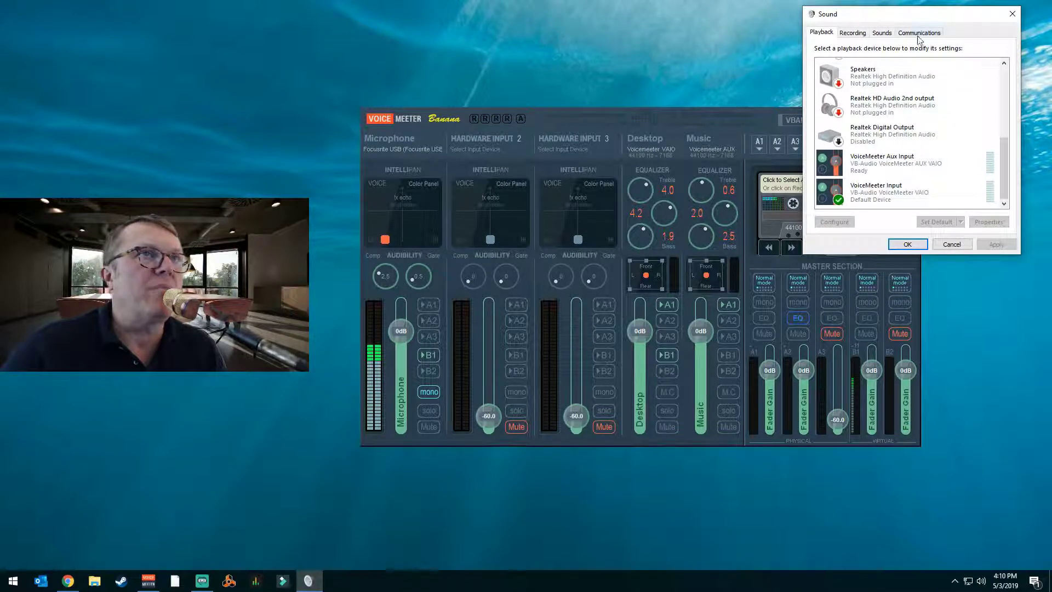
pyautogui.click(862, 35)
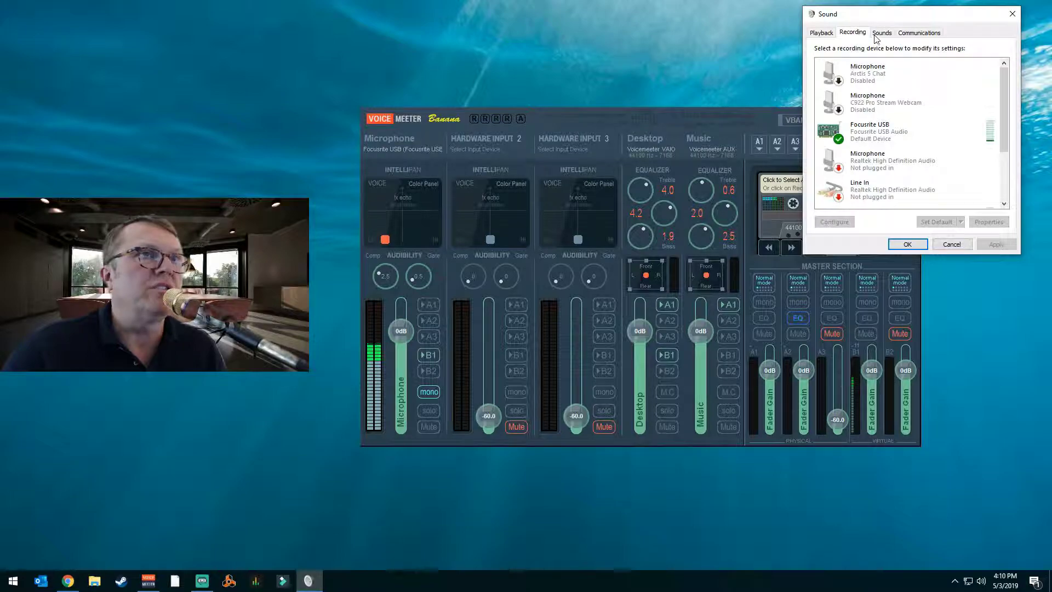
pyautogui.moveTo(1004, 78); pyautogui.dragTo(1004, 132)
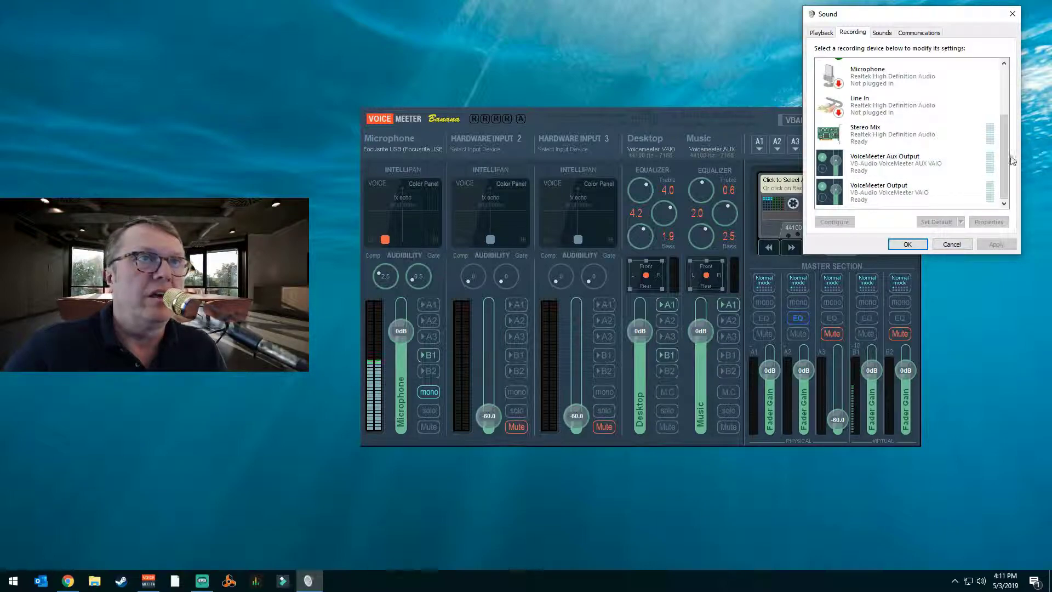
pyautogui.moveTo(1005, 154); pyautogui.dragTo(1003, 94)
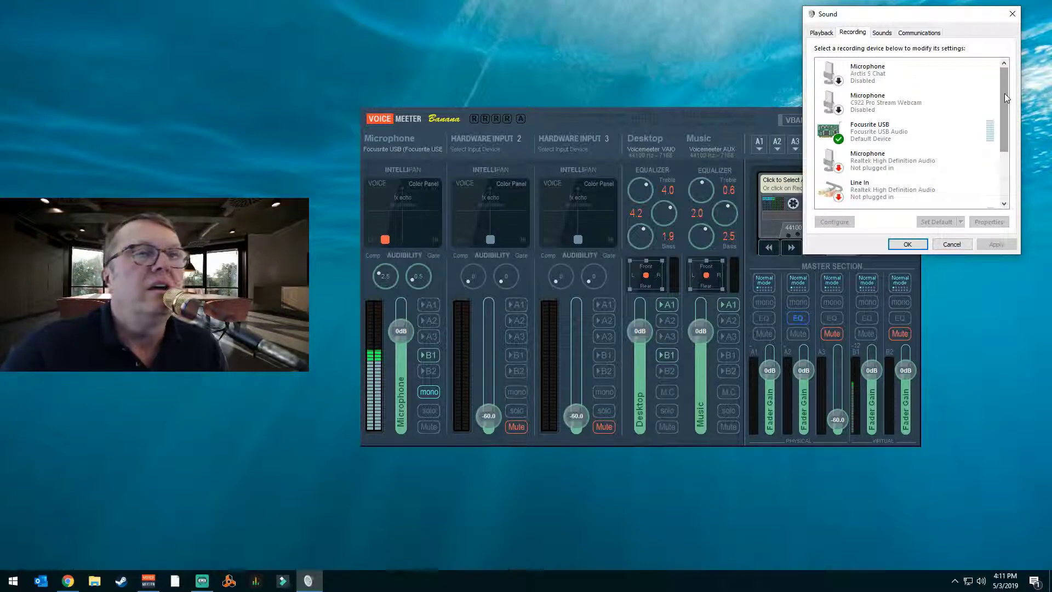
# View the device options for the Focusrite USB recording device, dismiss them and close the Sound dialog without changes.
pyautogui.rightClick(888, 133)
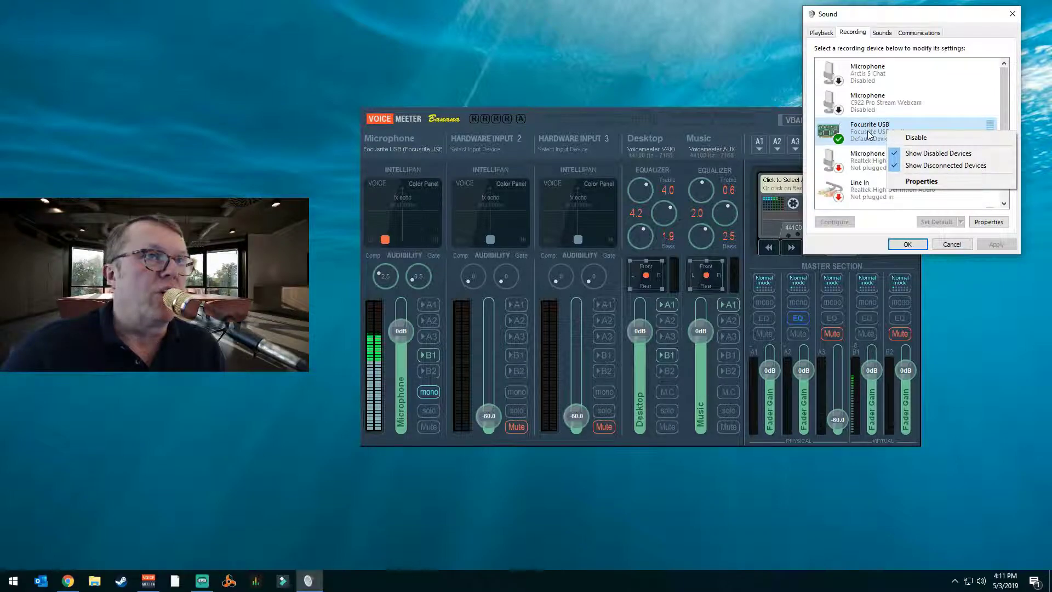
pyautogui.click(954, 85)
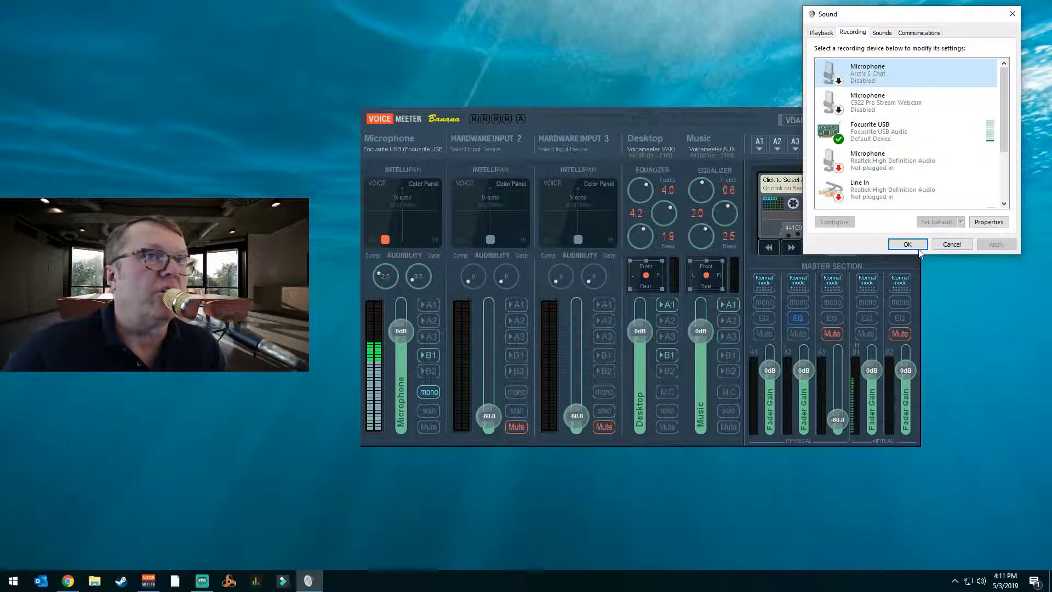
pyautogui.click(951, 245)
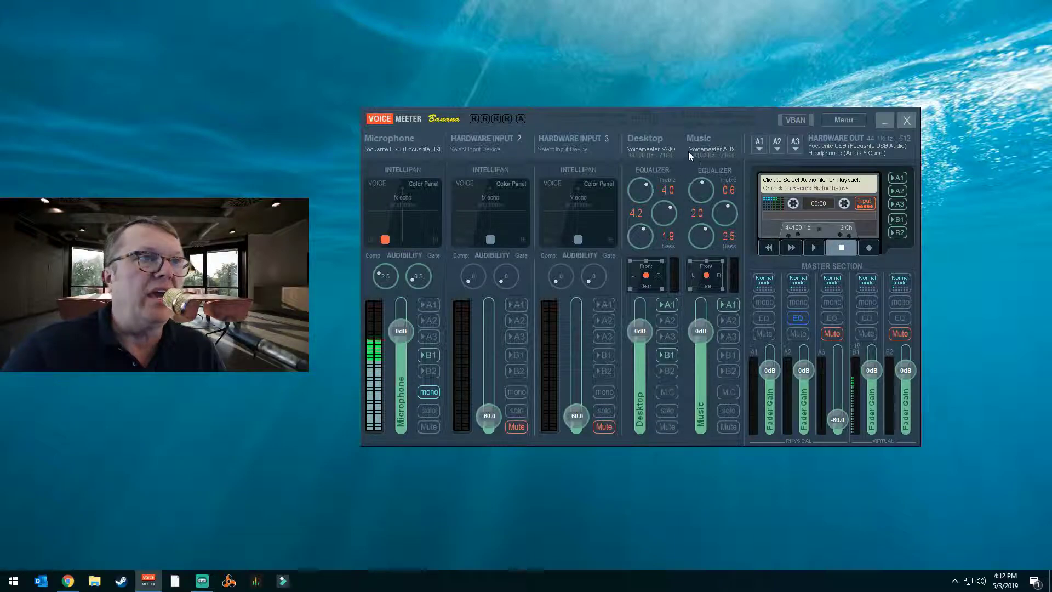
# Reroute the Desktop strip from output A1 to A2, and switch its B1 output off and on again.
pyautogui.click(670, 304)
pyautogui.click(666, 321)
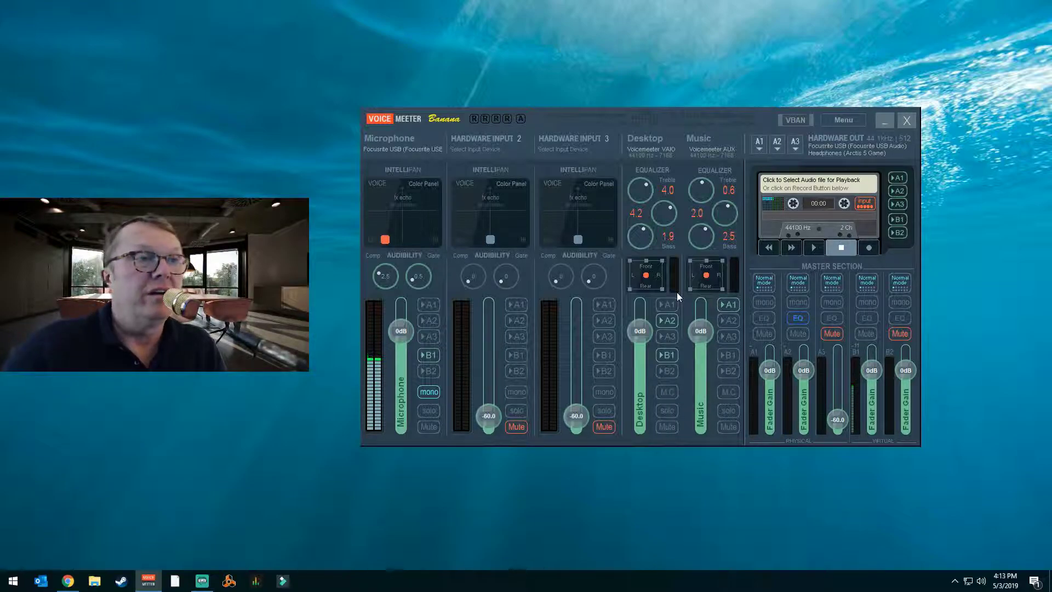
pyautogui.click(667, 356)
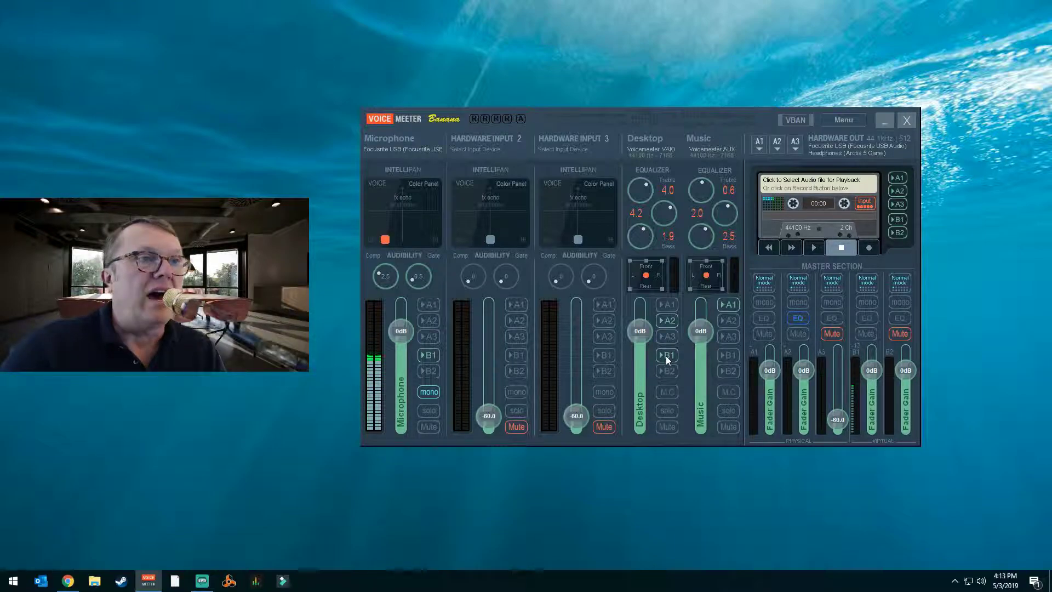
pyautogui.click(665, 356)
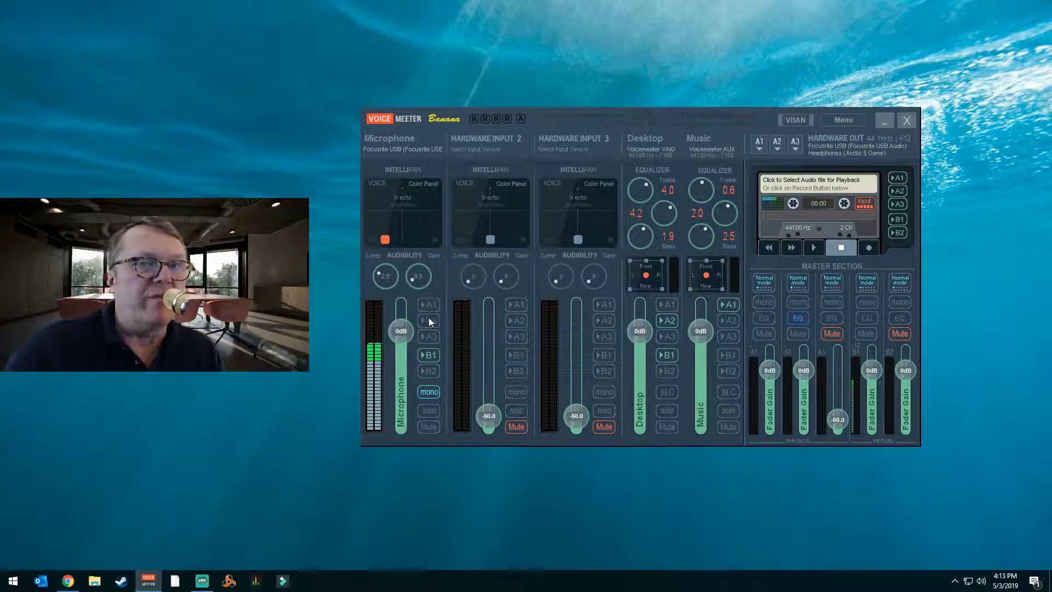
# Try switching the Microphone strip's B1 output off and restore it.
pyautogui.click(429, 346)
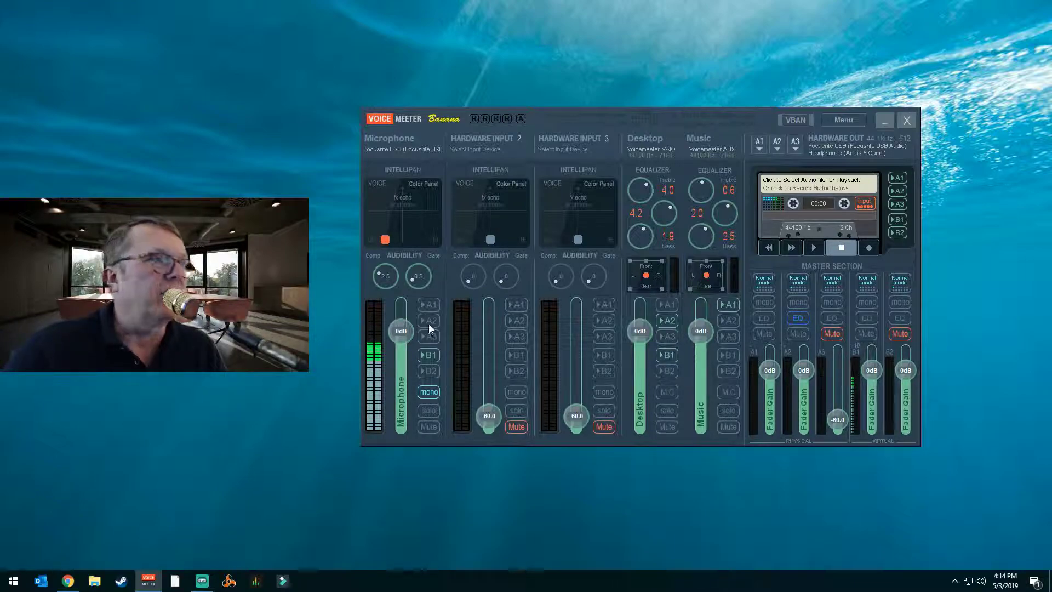
pyautogui.click(433, 355)
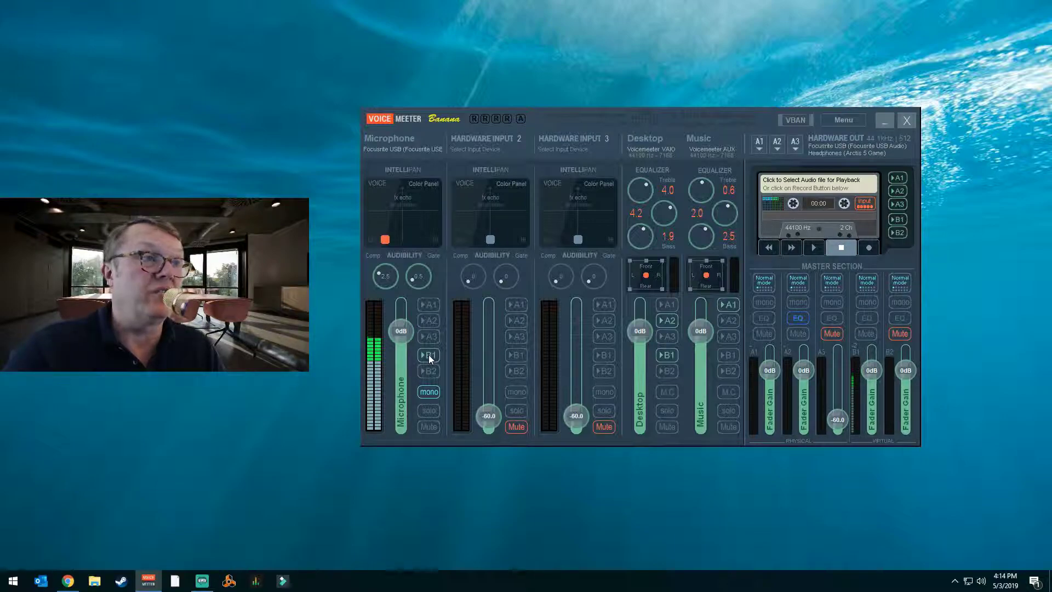
pyautogui.click(428, 355)
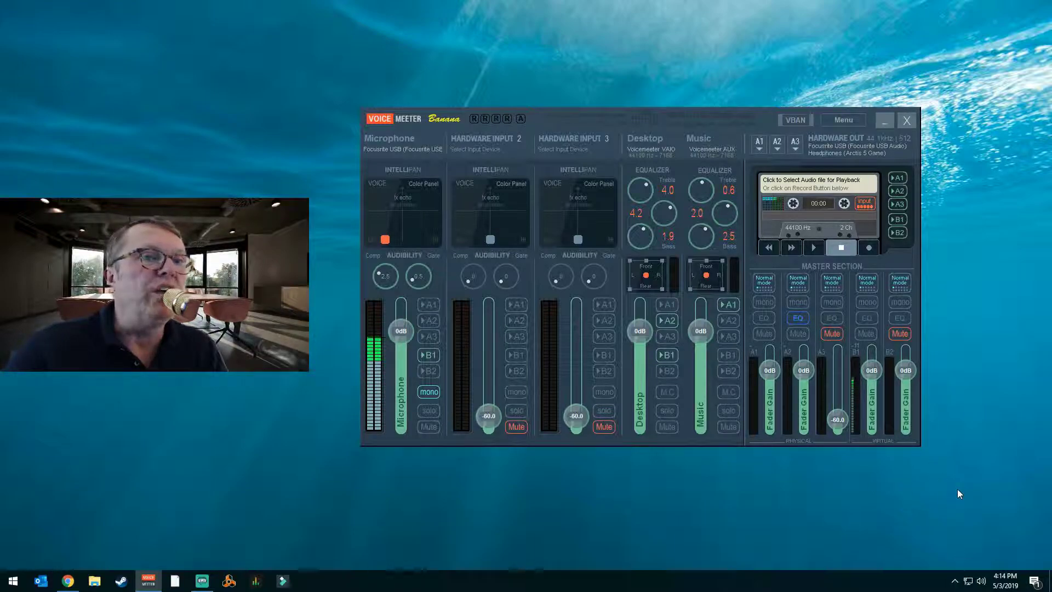
# Open the Windows Sound settings and view the app volume and device preferences.
pyautogui.rightClick(982, 586)
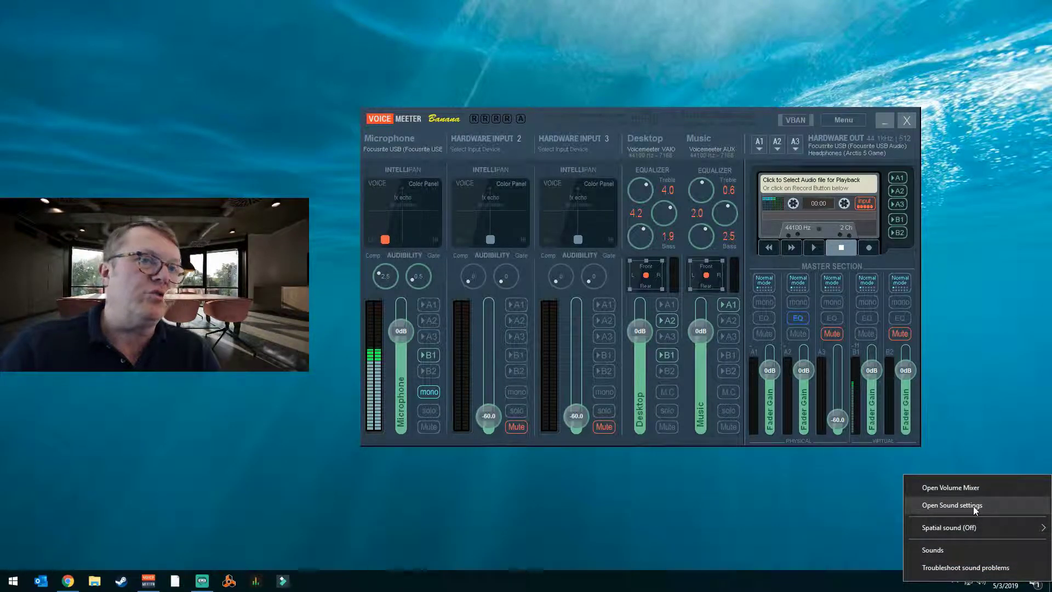
pyautogui.click(975, 510)
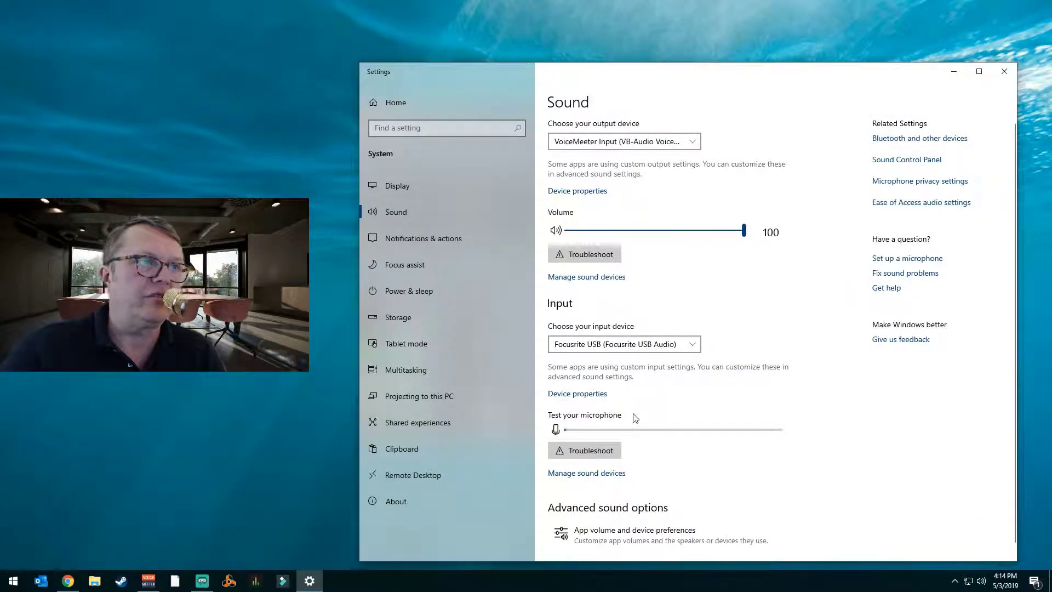
pyautogui.click(639, 542)
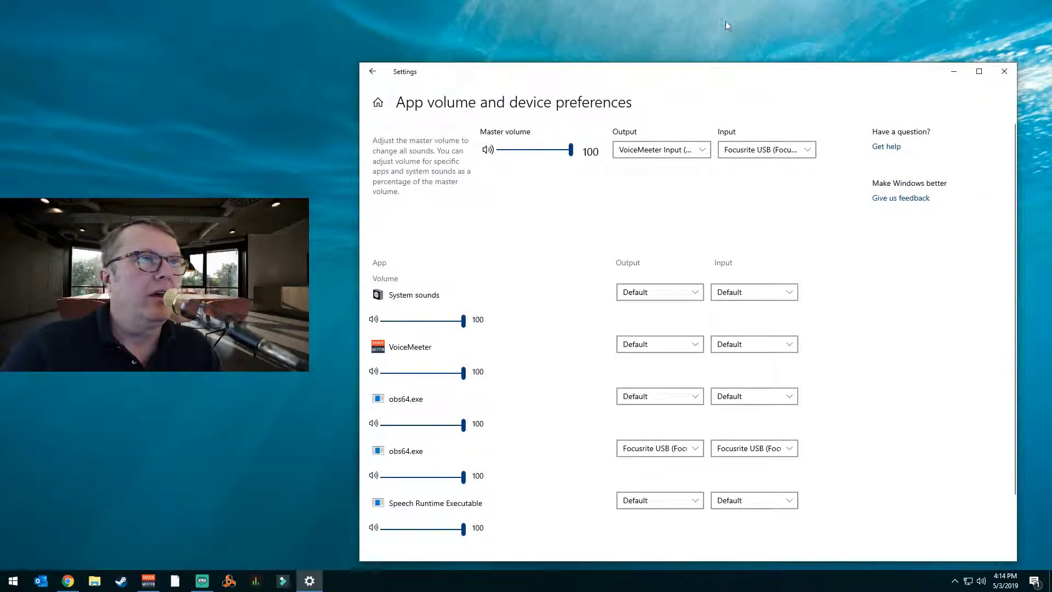
pyautogui.moveTo(711, 76); pyautogui.dragTo(709, 18)
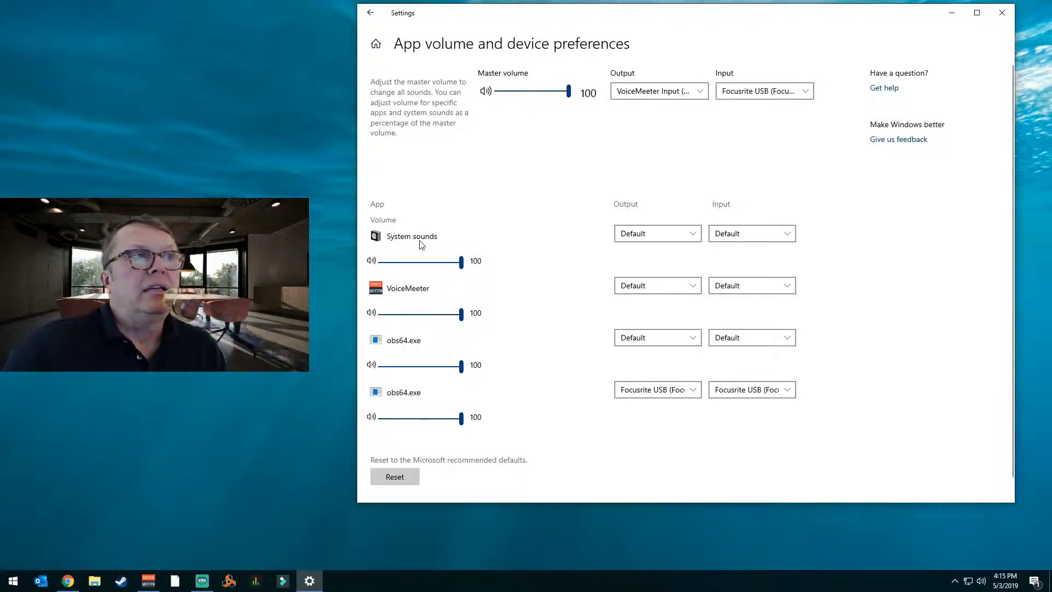
# Look through the per-app output choices for System sounds and VoiceMeeter, keep Default and close Settings.
pyautogui.click(664, 244)
pyautogui.click(668, 238)
pyautogui.click(679, 236)
pyautogui.click(689, 235)
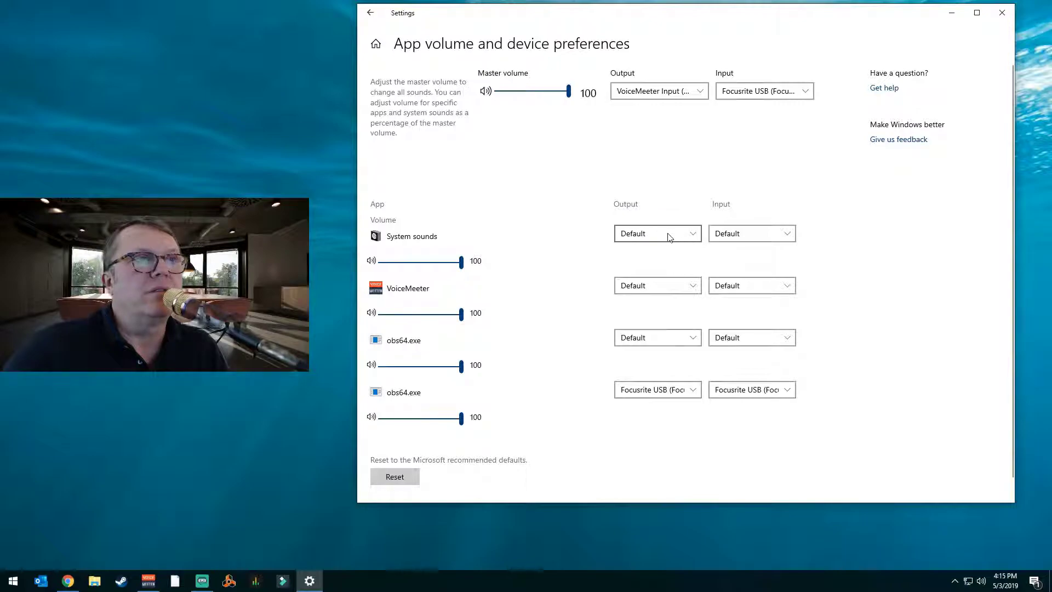
pyautogui.click(660, 291)
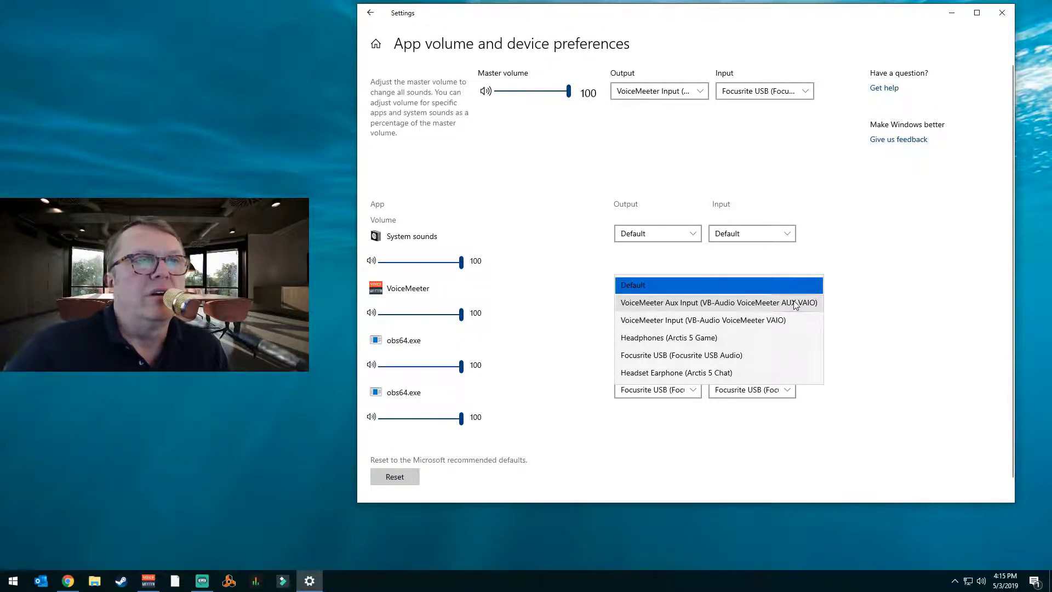
pyautogui.click(920, 240)
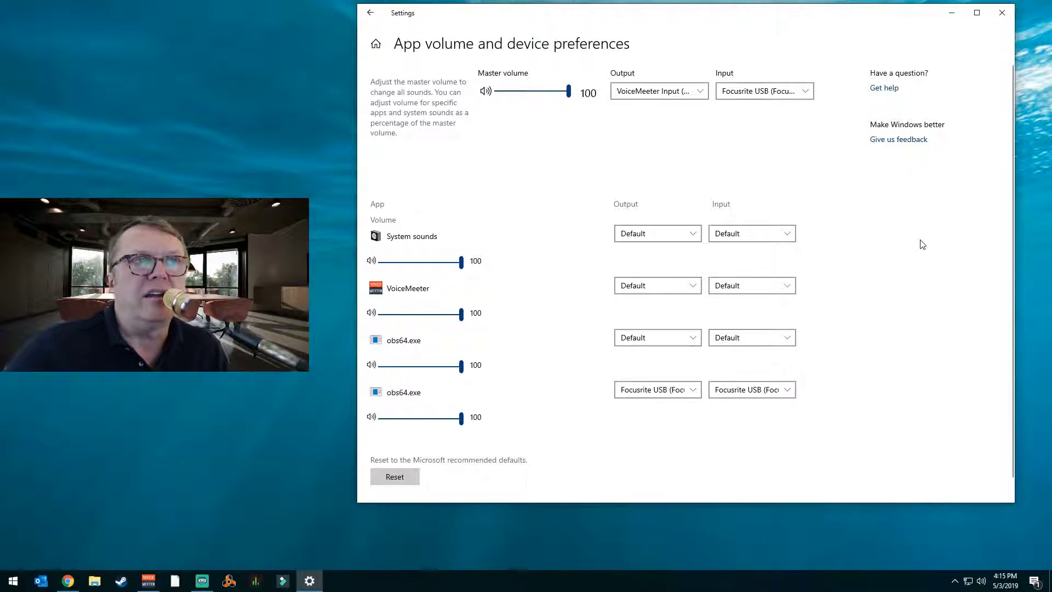
pyautogui.click(1000, 14)
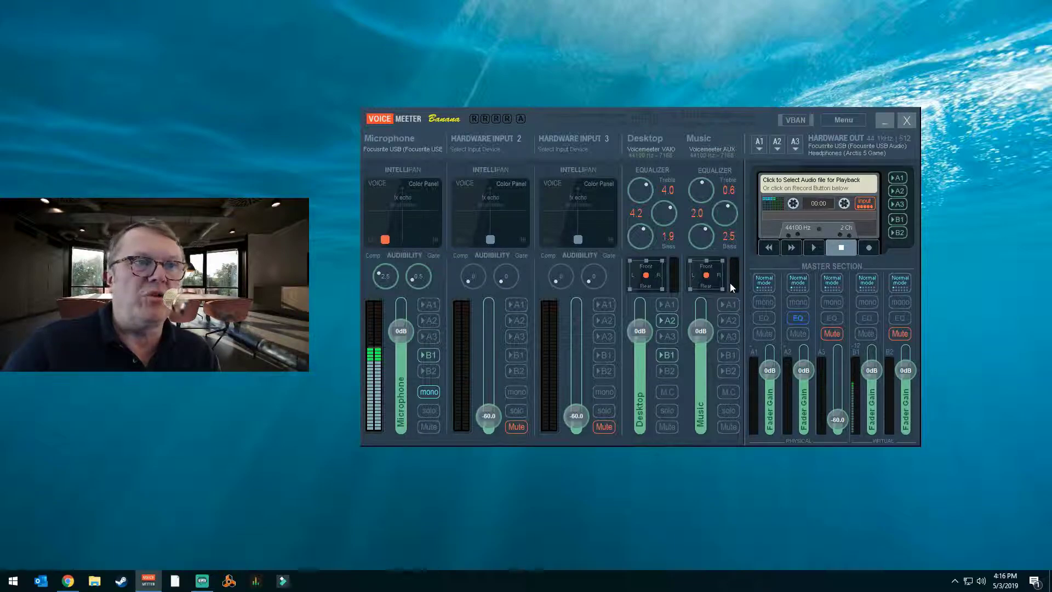
# Try routing the Music strip to output A2 and switch that routing off again.
pyautogui.click(728, 321)
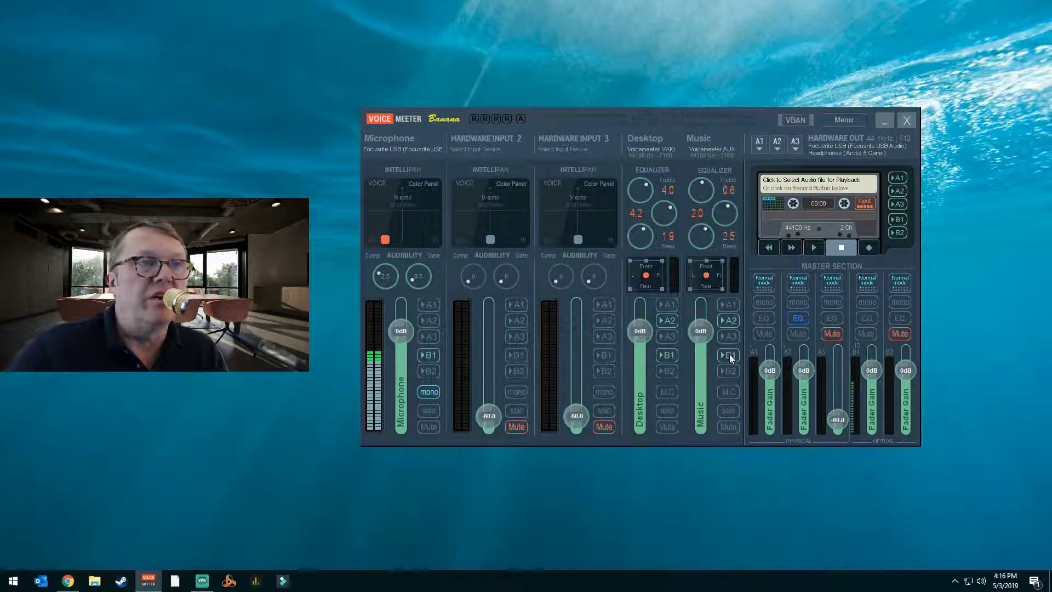
pyautogui.click(730, 320)
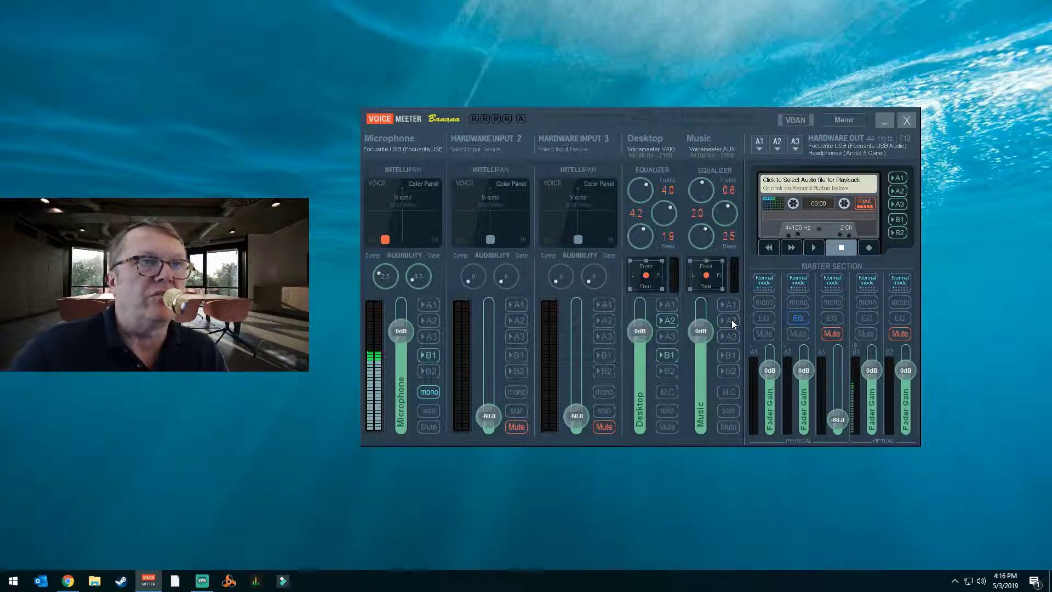